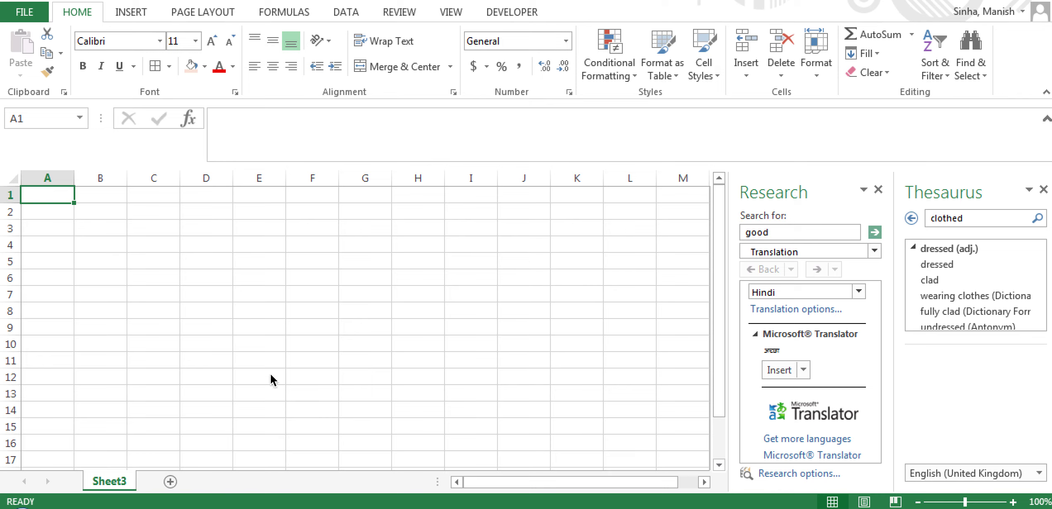
- Add a new worksheet to the workbook and rename it project 1
click(169, 482)
double_click(170, 482)
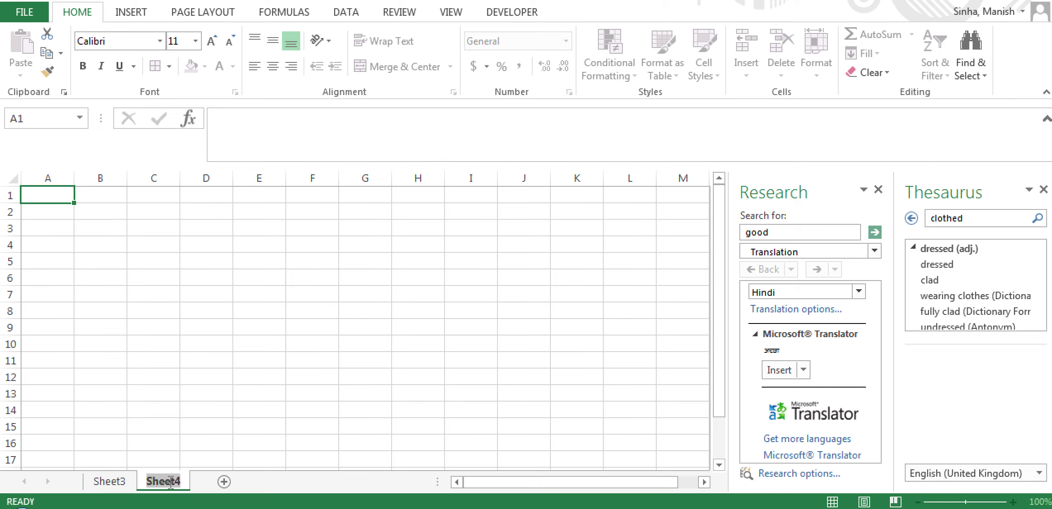
text(pro)
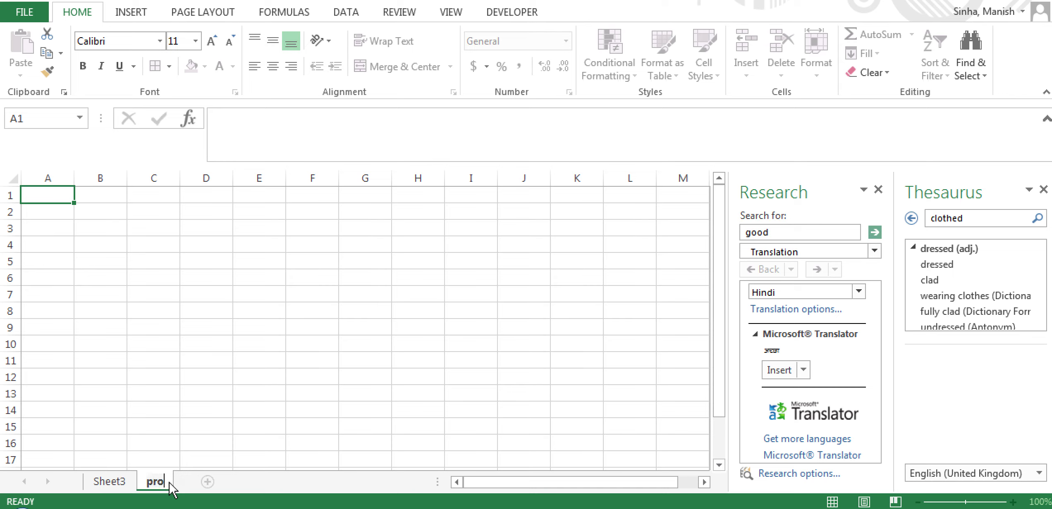
text(ject 1)
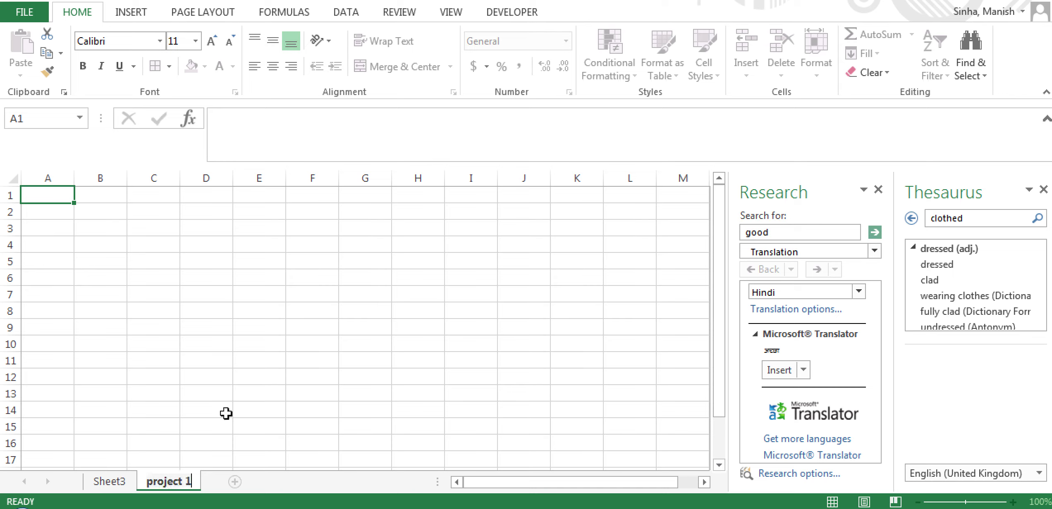
click(223, 411)
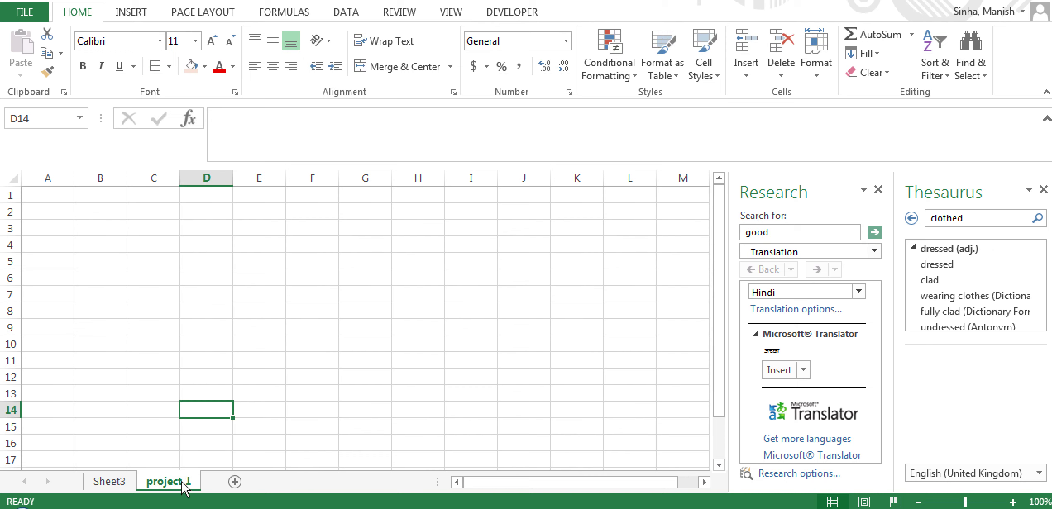
right_click(182, 483)
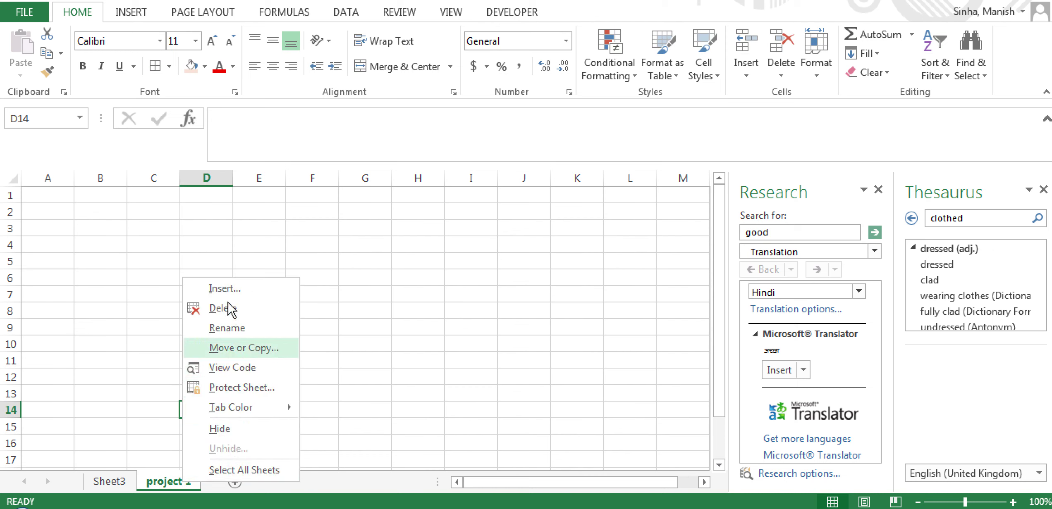
click(57, 203)
click(51, 197)
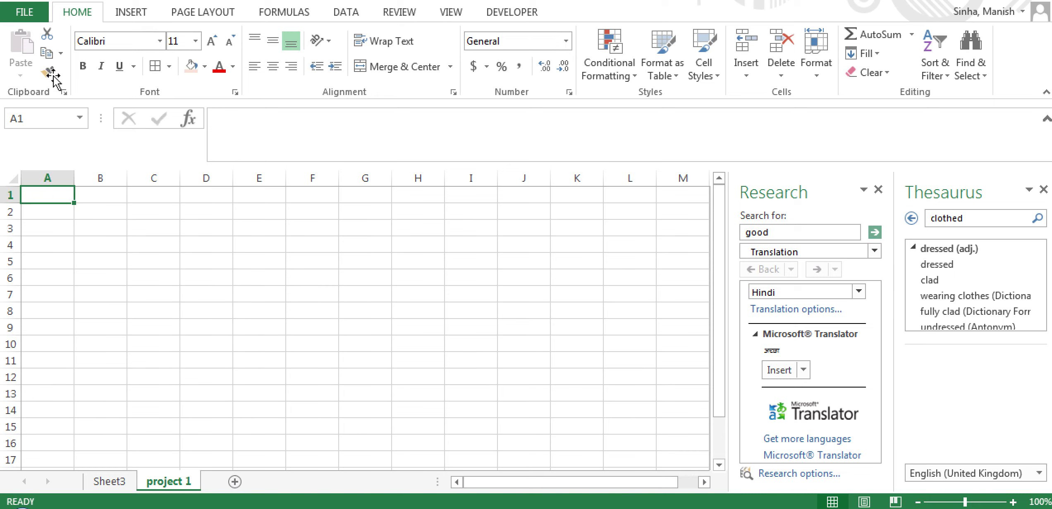
click(30, 12)
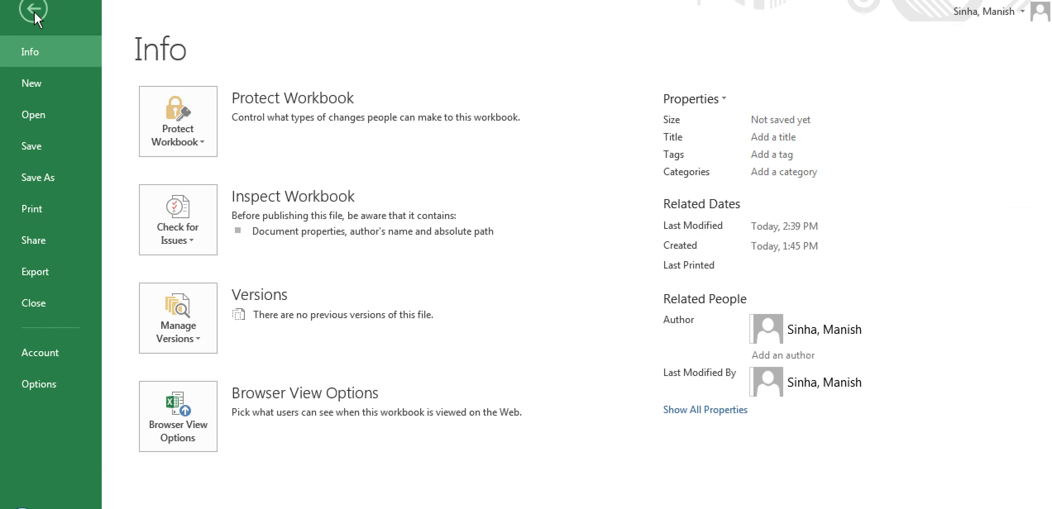
click(30, 88)
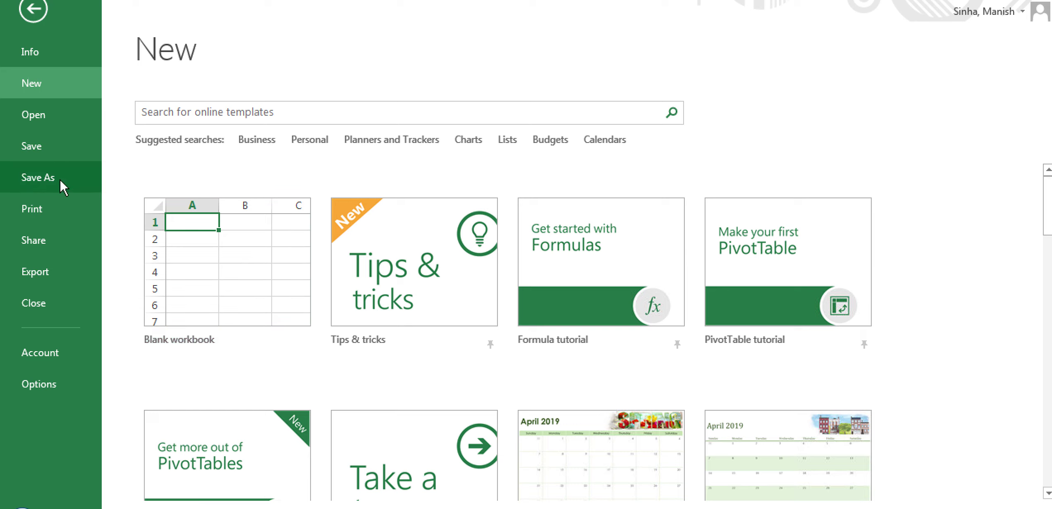
click(35, 272)
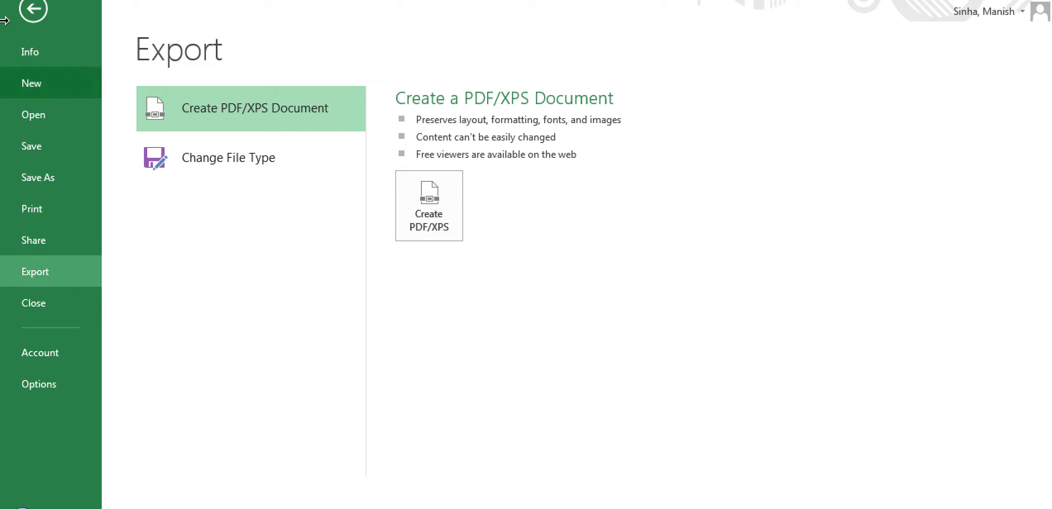
click(34, 13)
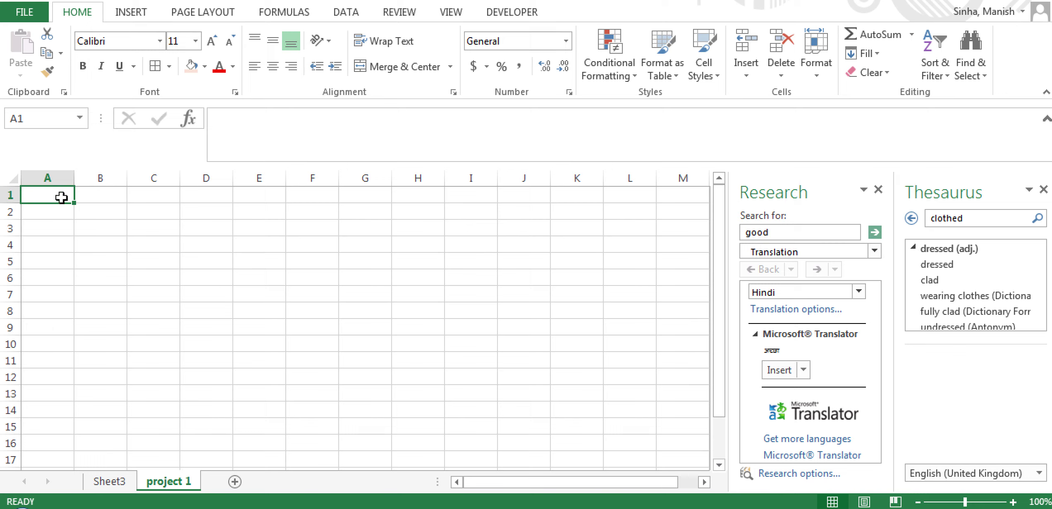
- Enter the column headers id, name and marks in cells A1 to C1
text(id)
key(Tab)
text(name)
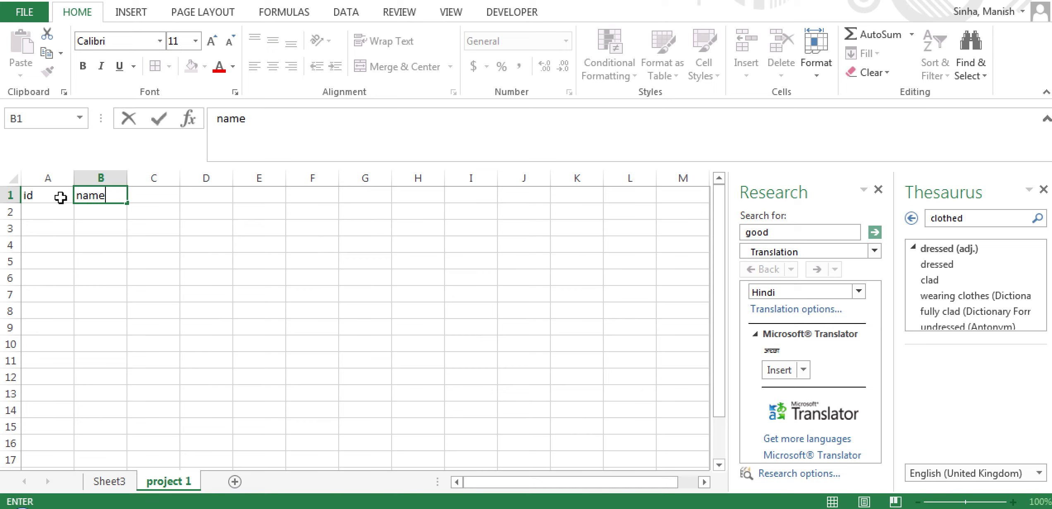
click(37, 213)
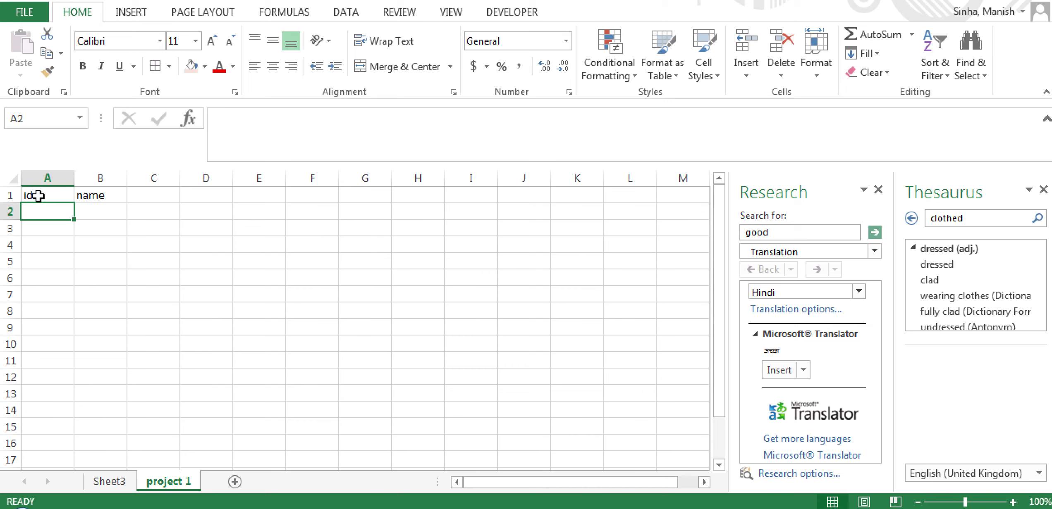
double_click(151, 197)
text(marks)
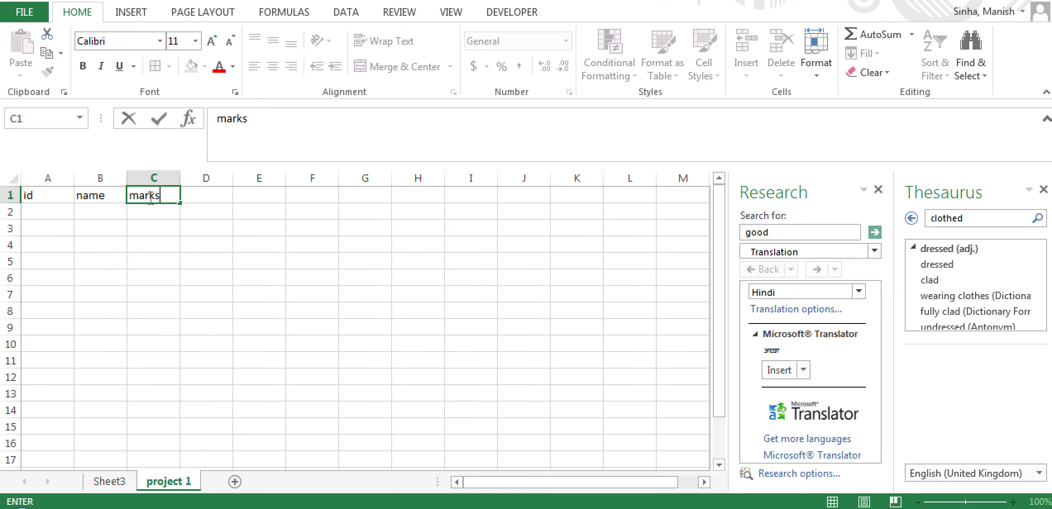
- Fill the id column with the values 1, 2 and 3 in cells A2 to A4
click(53, 208)
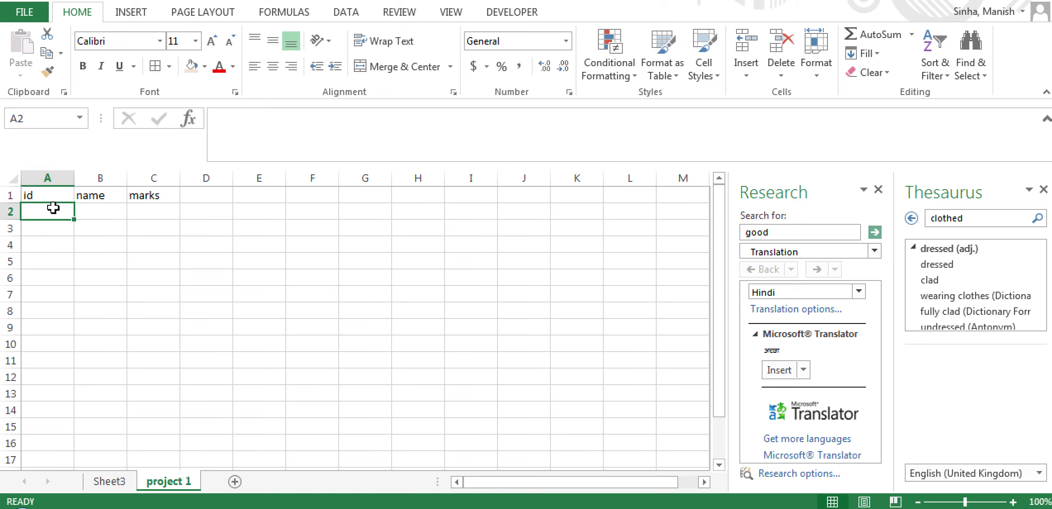
text(1)
click(62, 232)
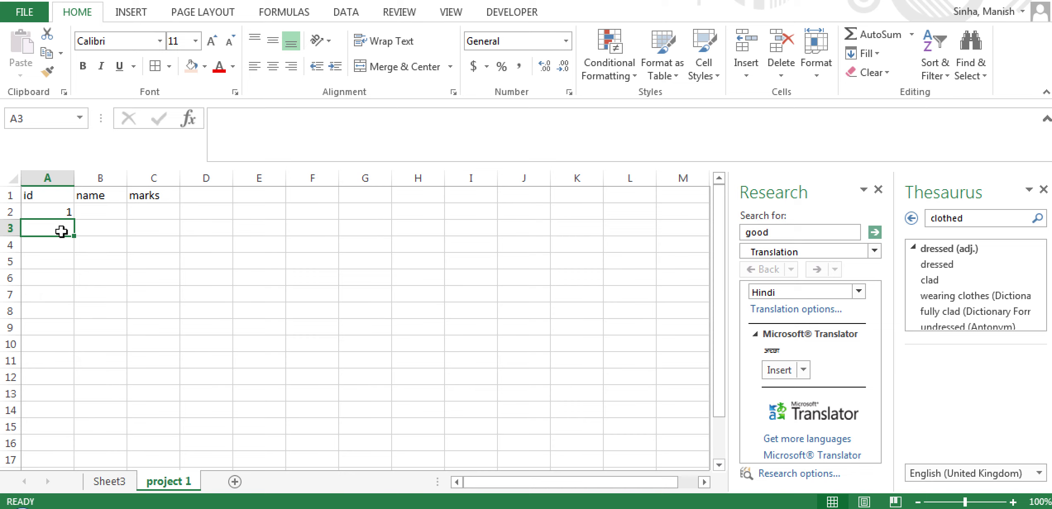
text(2)
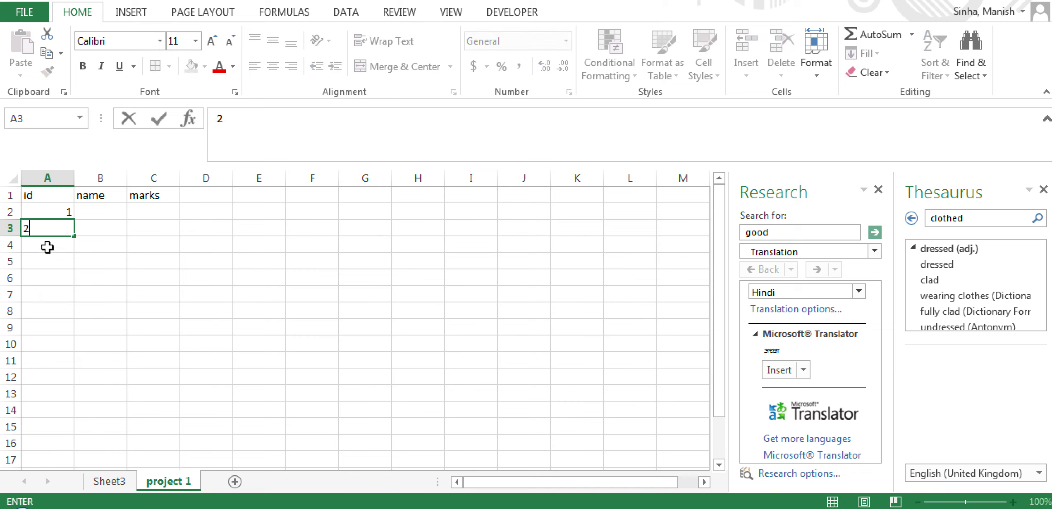
click(47, 246)
text(3)
click(94, 269)
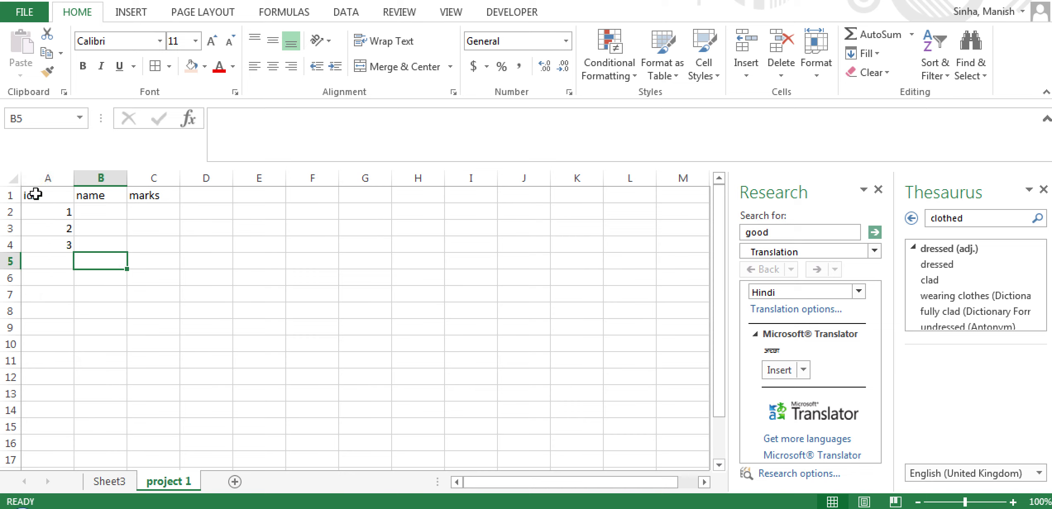
click(36, 194)
drag(75, 217, 155, 247)
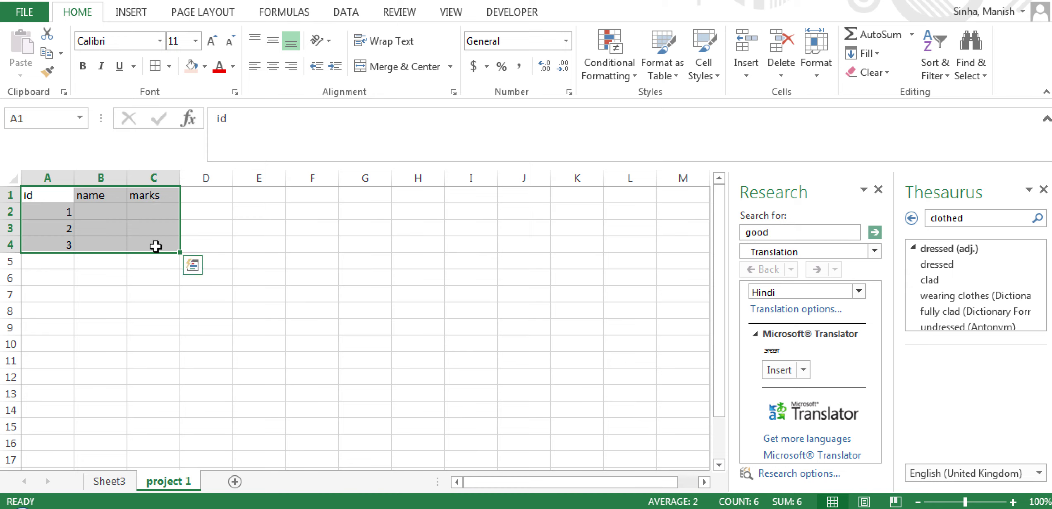
click(117, 278)
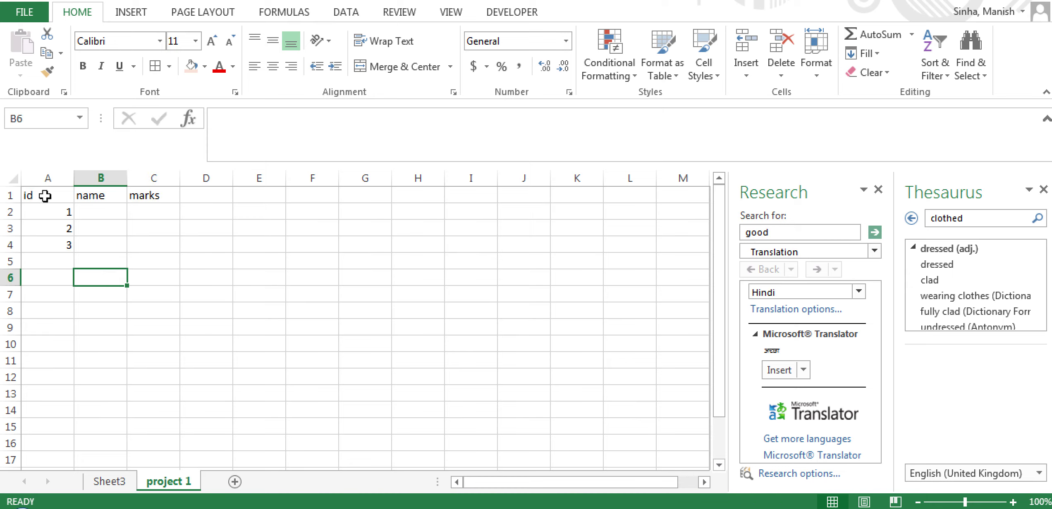
drag(50, 200, 155, 246)
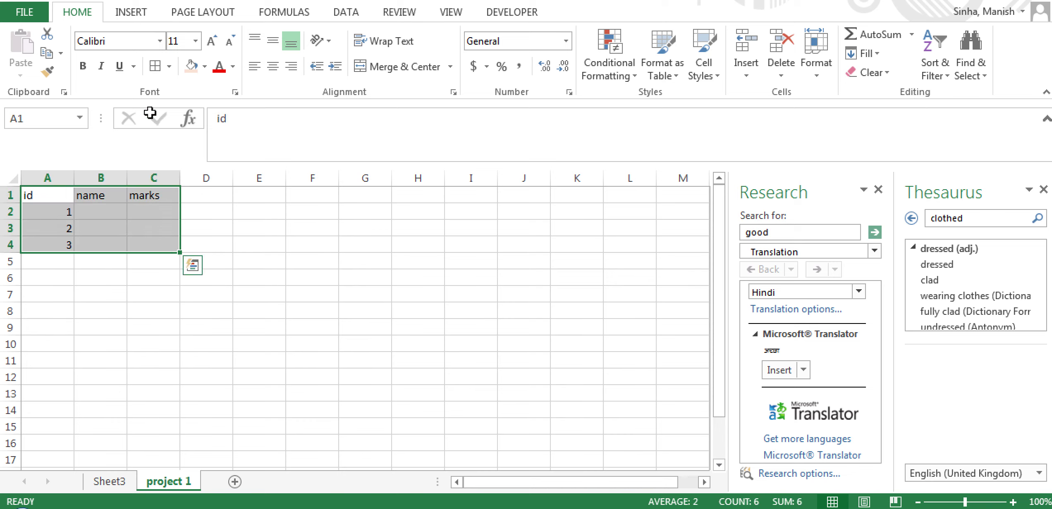
click(169, 67)
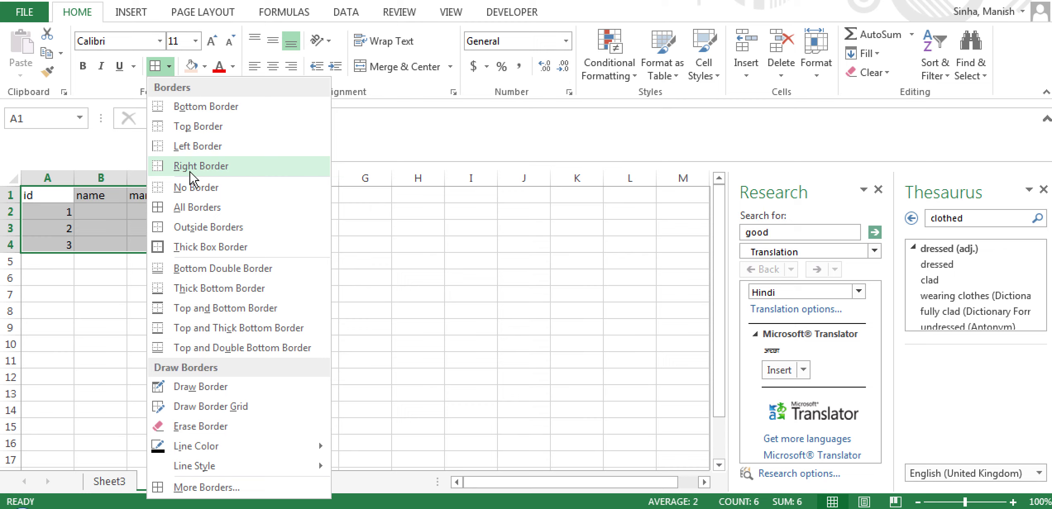
click(70, 207)
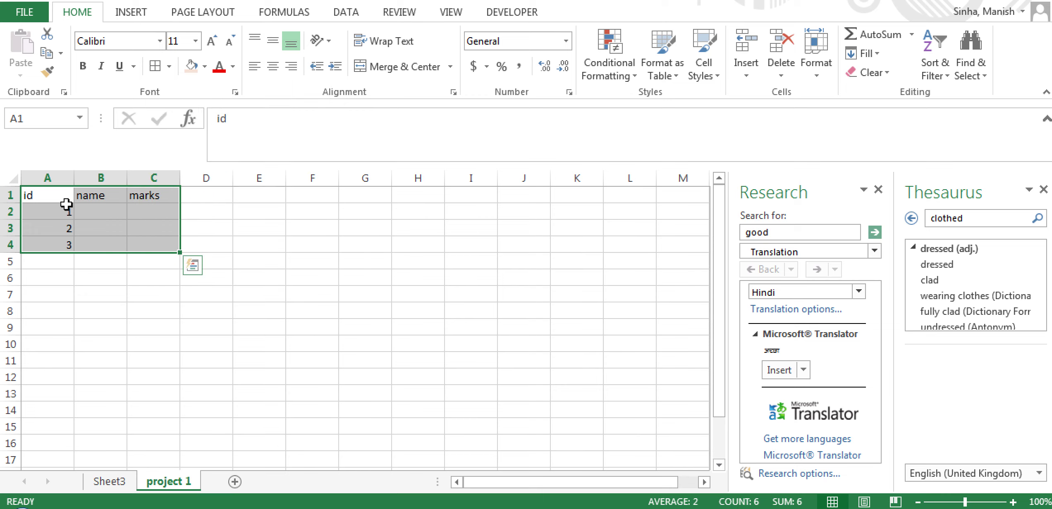
click(56, 196)
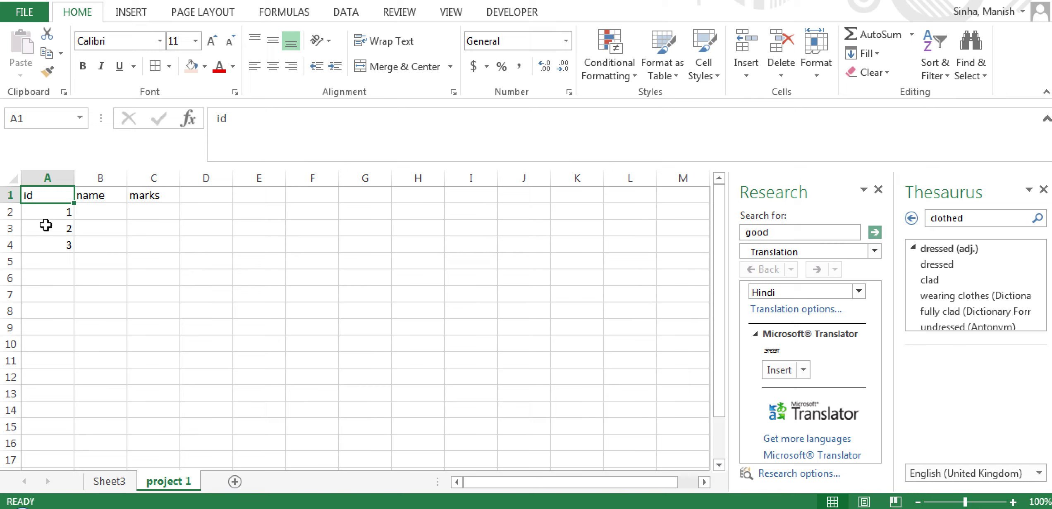
click(96, 234)
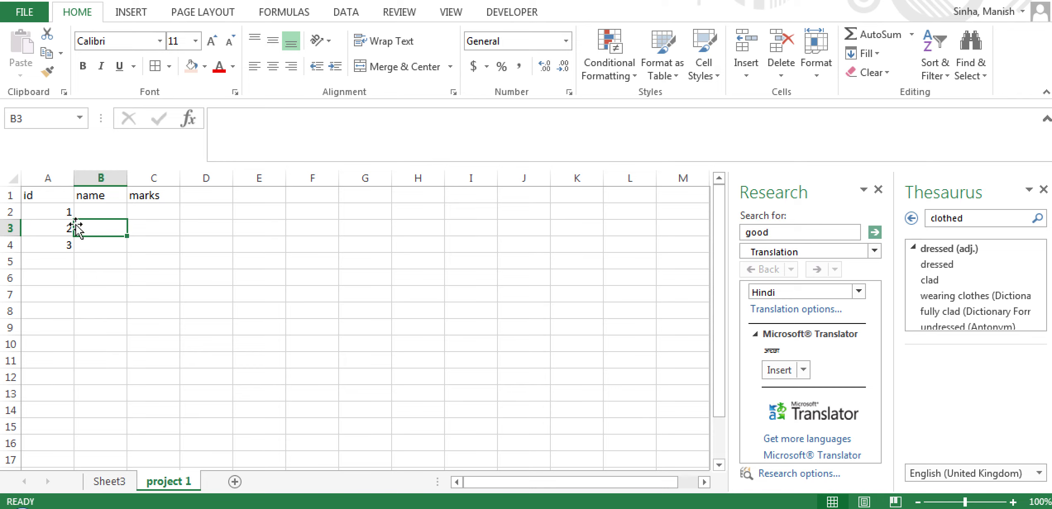
- Apply borders to all cells of the table range A1:C4
drag(41, 197, 148, 249)
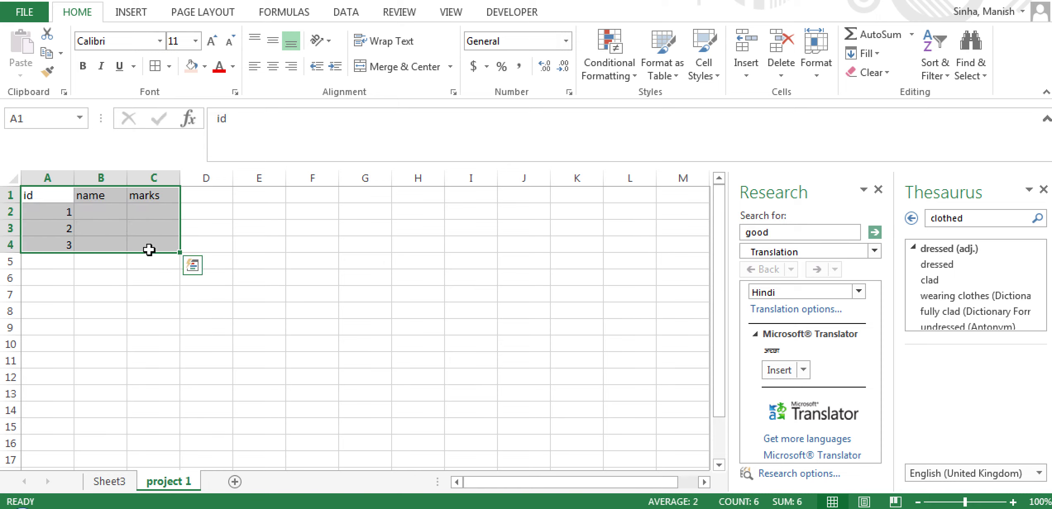
click(155, 67)
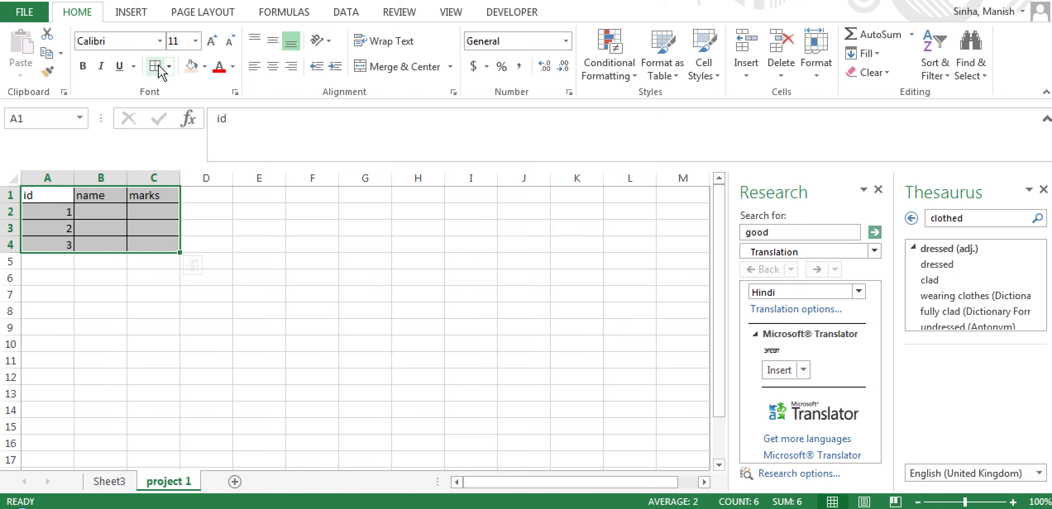
click(140, 227)
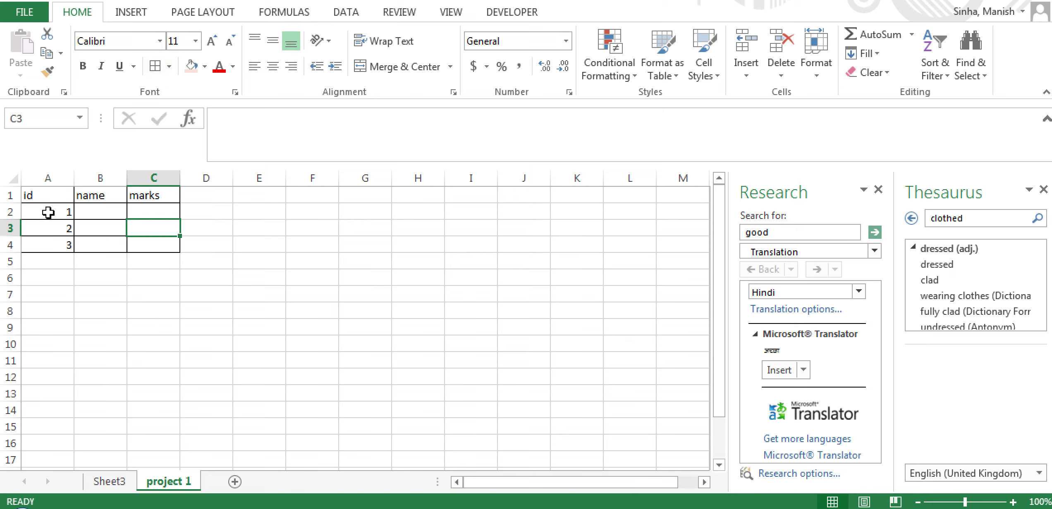
click(89, 273)
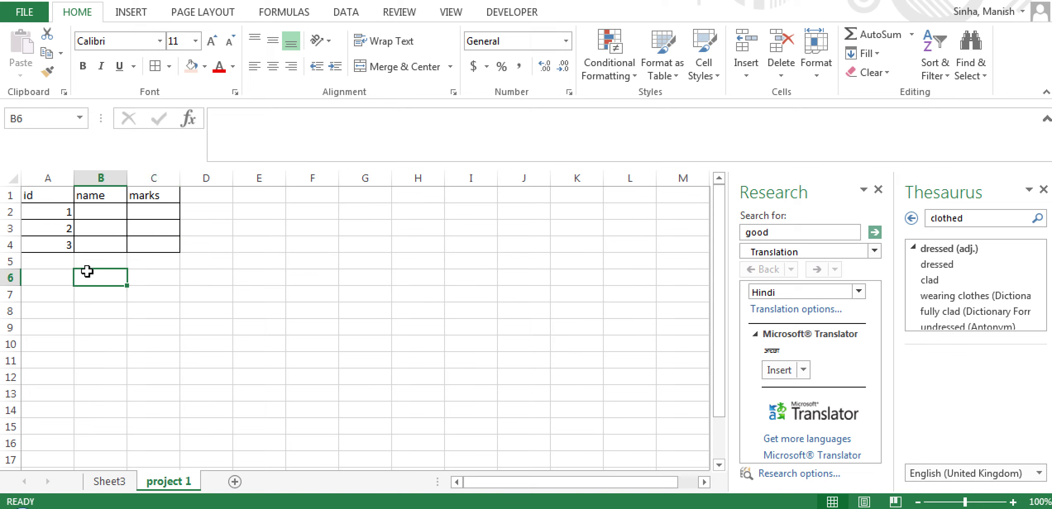
- Fill the header cells A1:C1 with a dark grey theme colour
drag(33, 199, 150, 197)
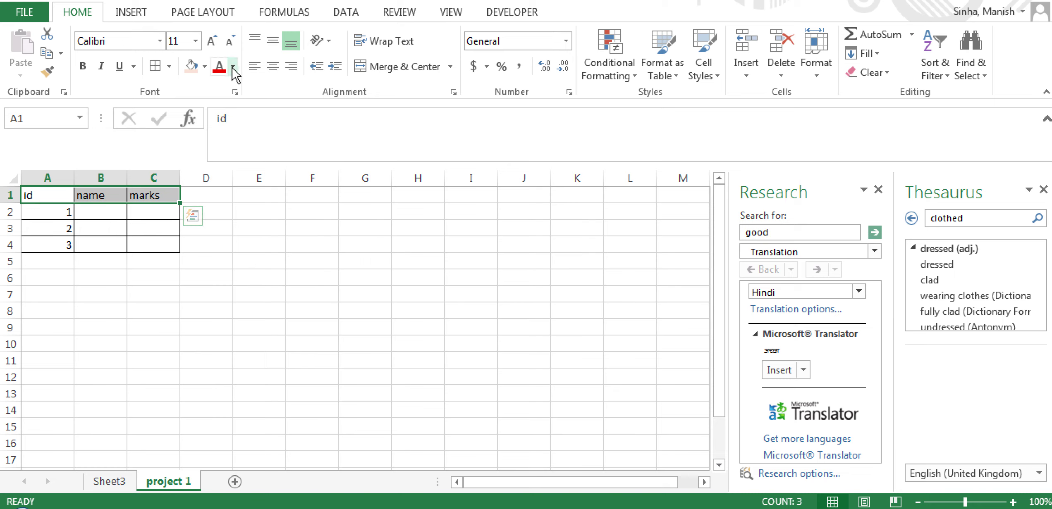
click(205, 68)
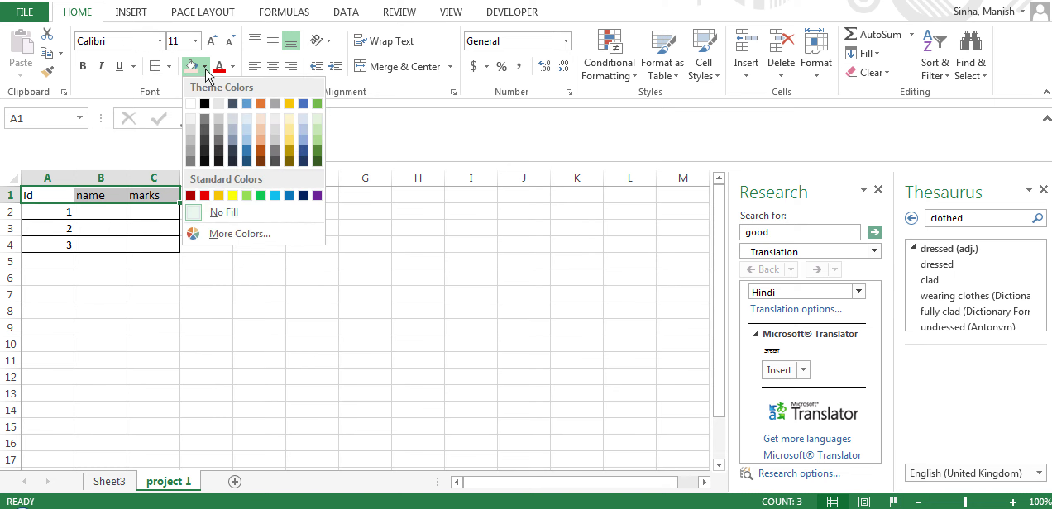
click(219, 141)
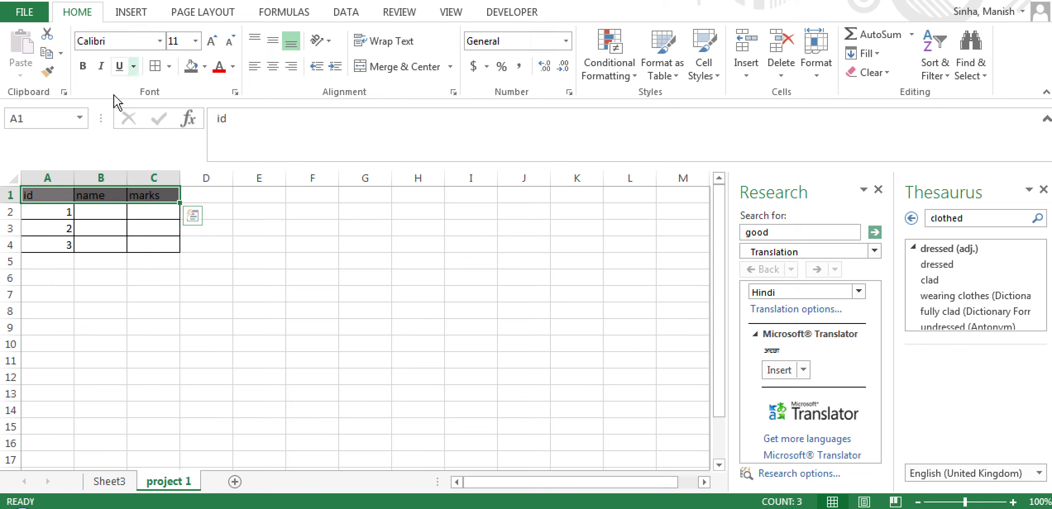
click(37, 212)
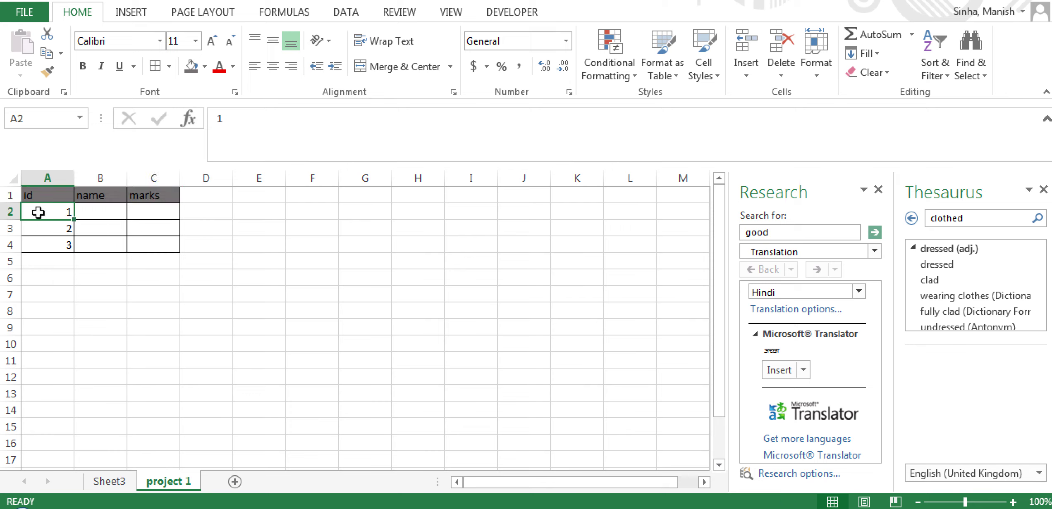
- Make the id header bold and fill header cells A1:C1 with a light blue-grey theme colour
click(34, 196)
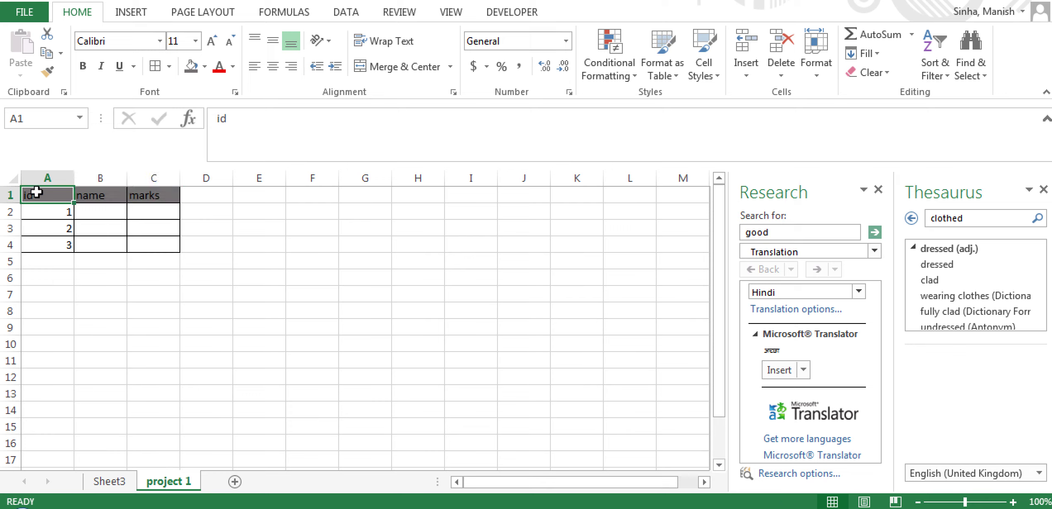
click(83, 68)
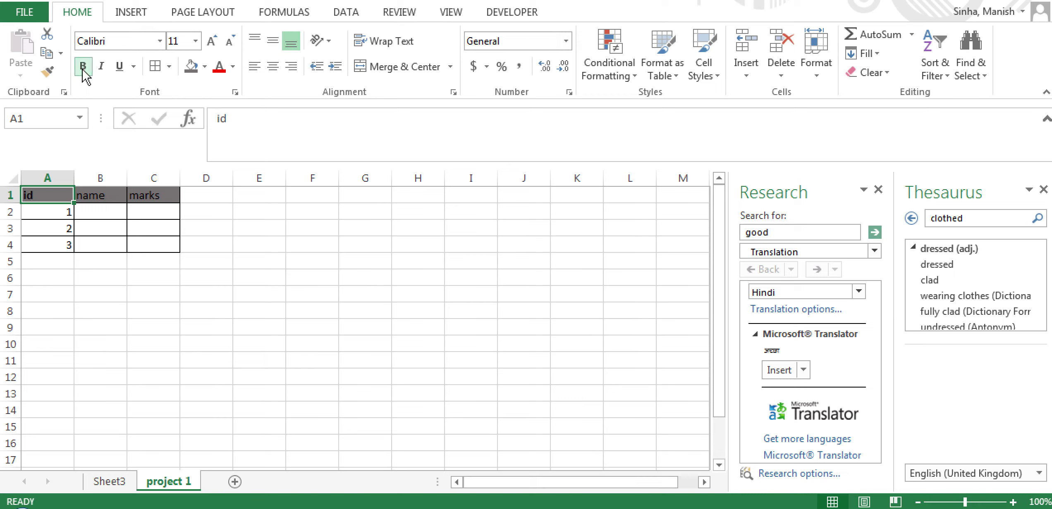
click(205, 66)
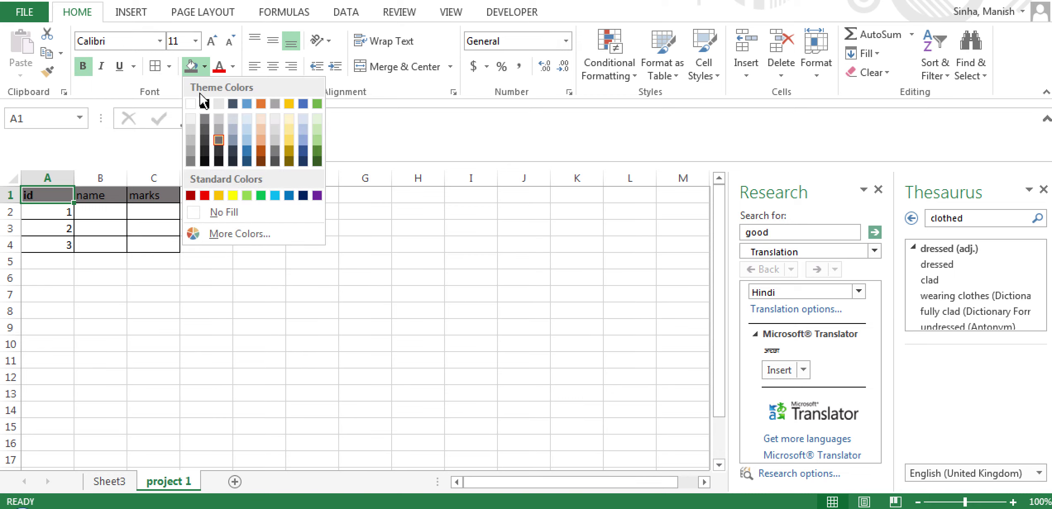
click(40, 194)
drag(40, 194, 148, 195)
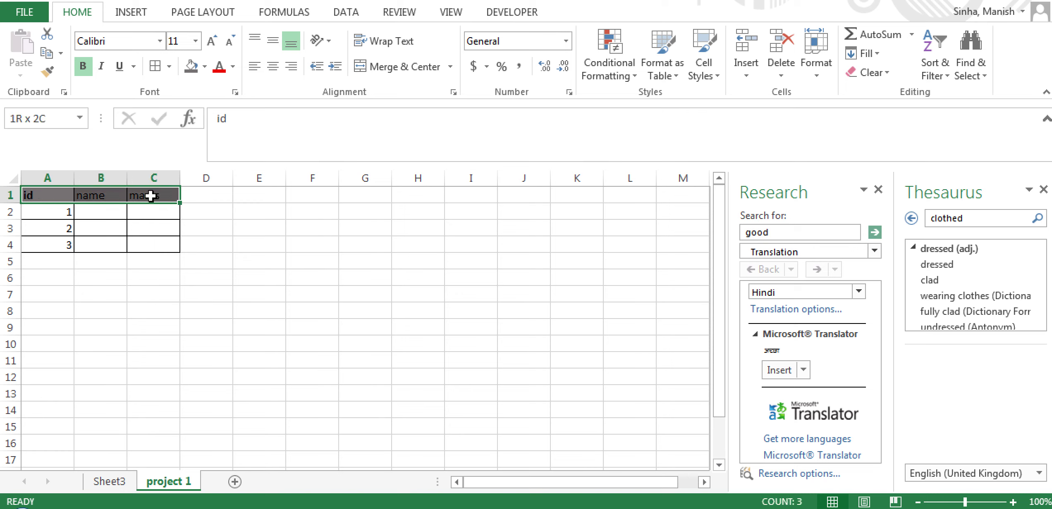
click(204, 67)
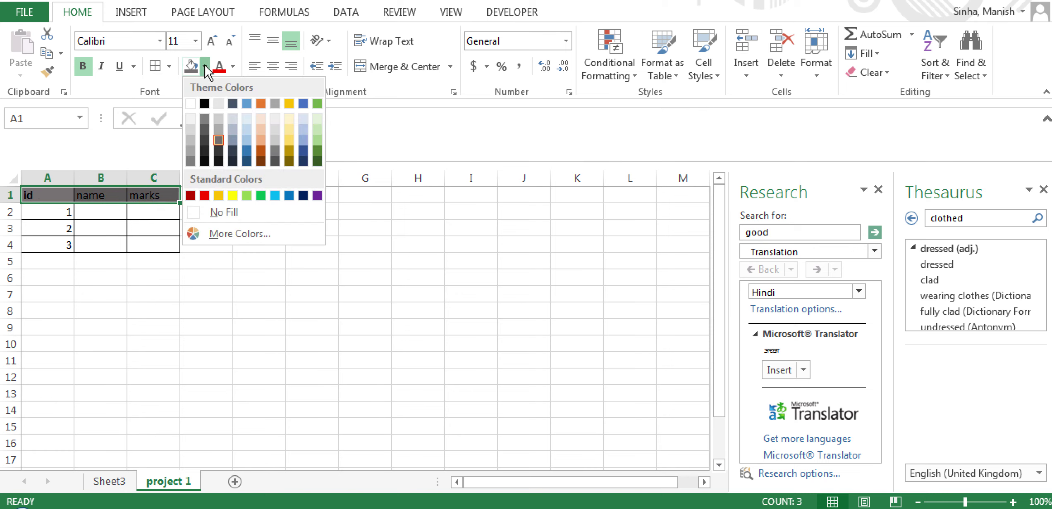
click(230, 120)
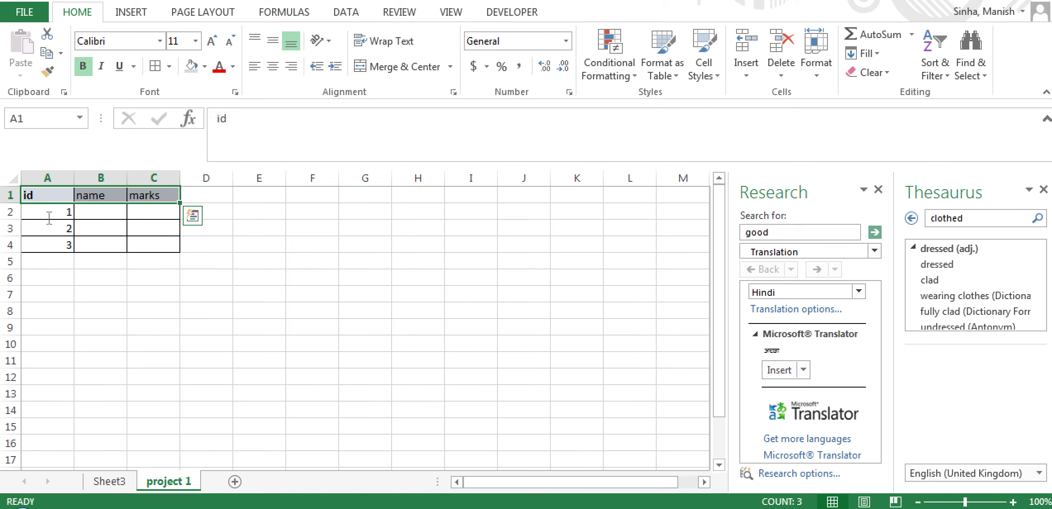
- Make the text of all header cells A1:C1 bold
click(35, 195)
drag(49, 197, 147, 198)
click(89, 73)
click(90, 73)
click(66, 209)
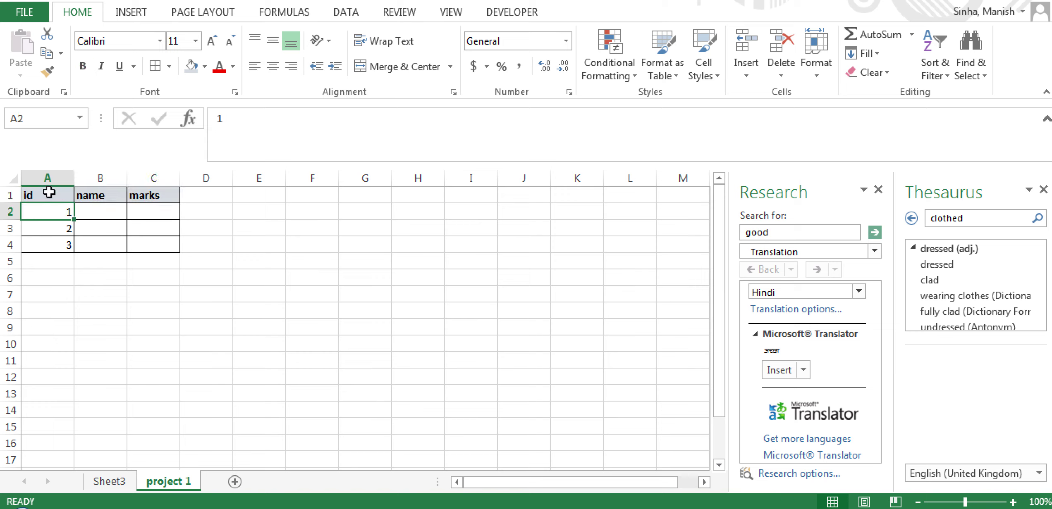
- Set the font colour of header cells A1:C1 to standard red
drag(51, 193, 150, 196)
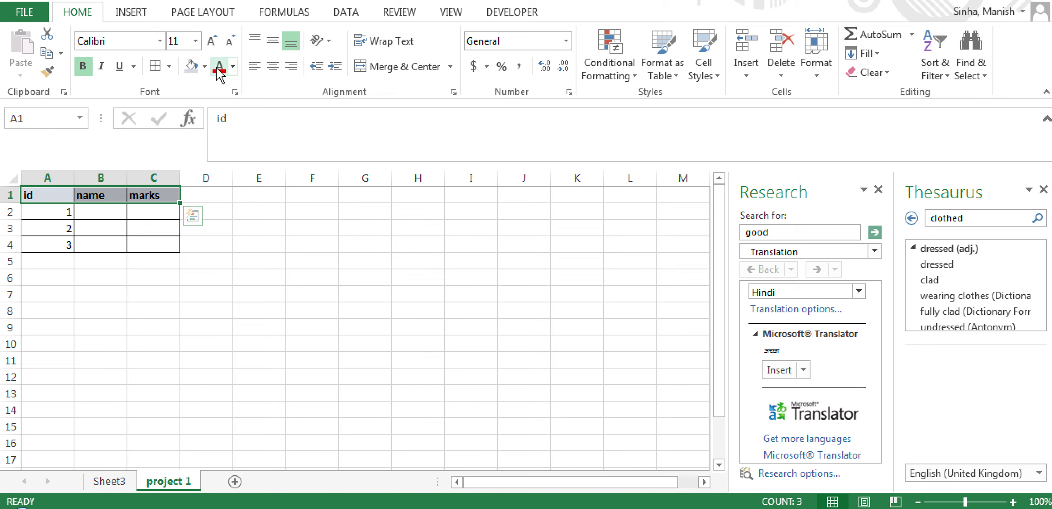
click(233, 66)
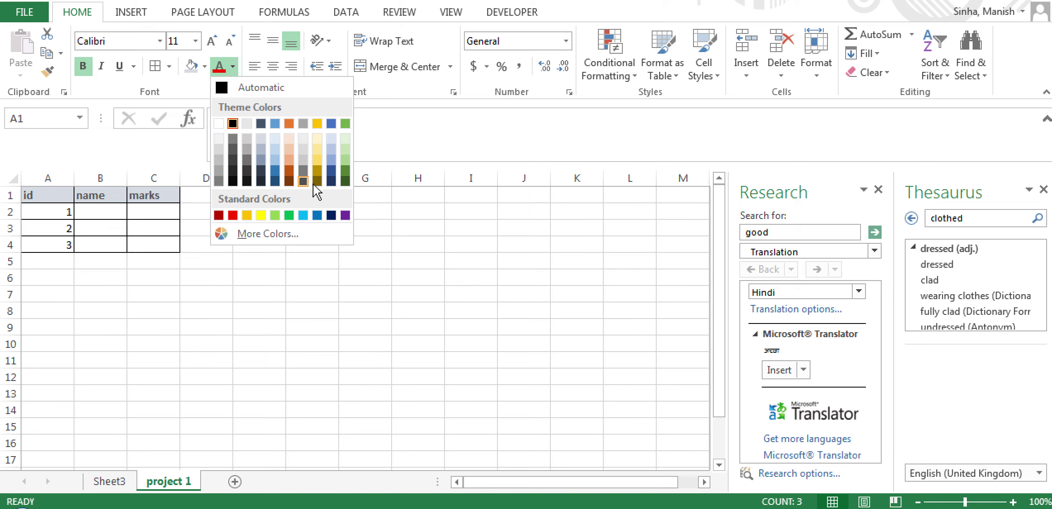
click(232, 216)
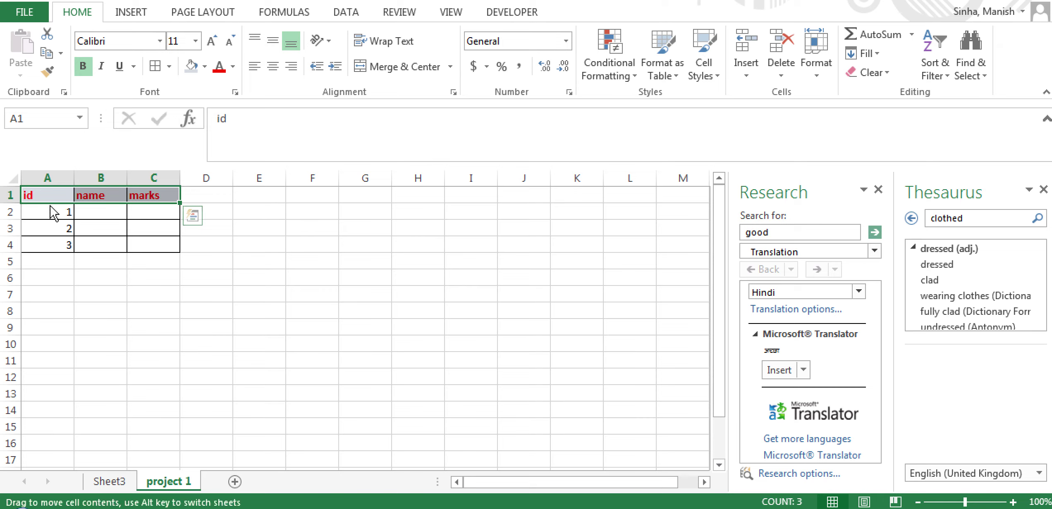
- Try italic and underline on the id values in A2:A4, and remove both formats again
drag(55, 215, 50, 244)
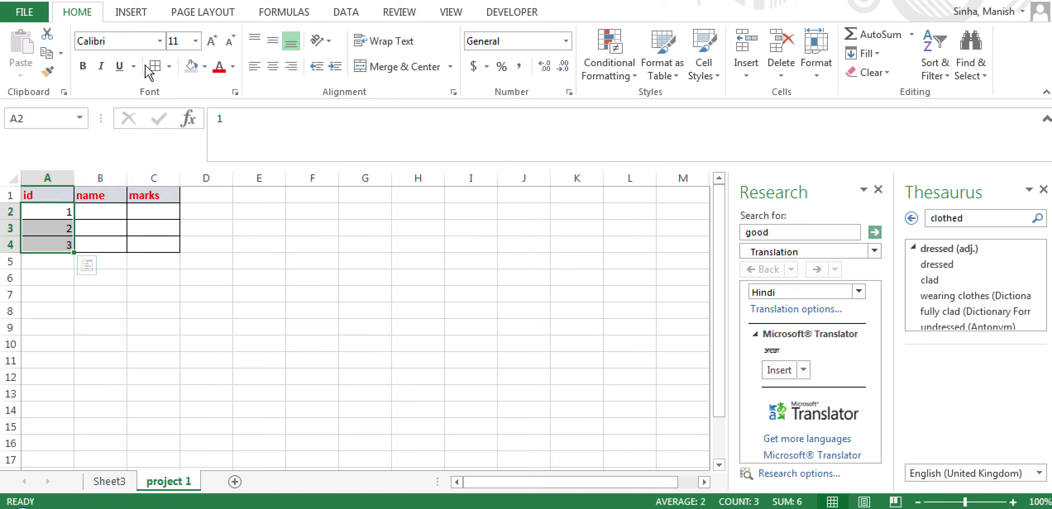
click(103, 67)
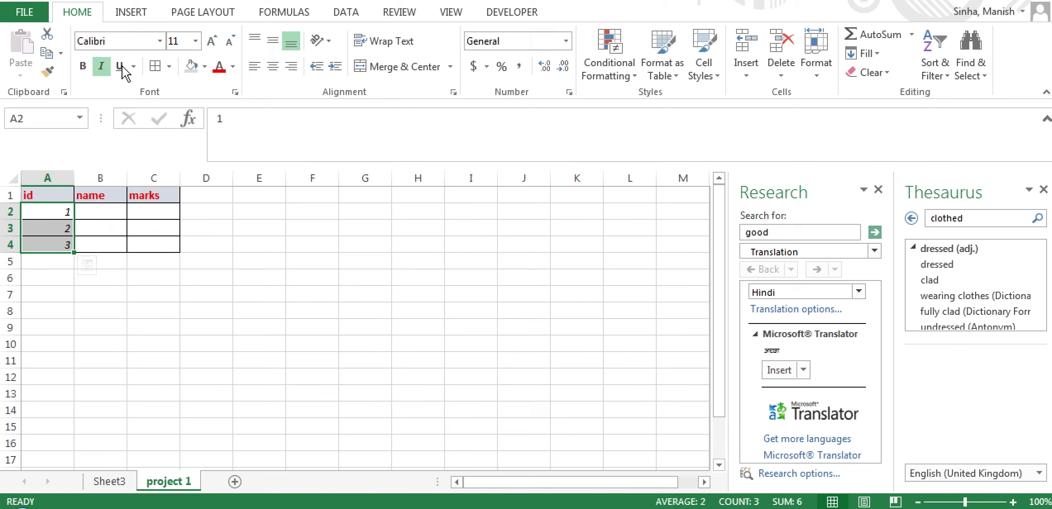
click(121, 66)
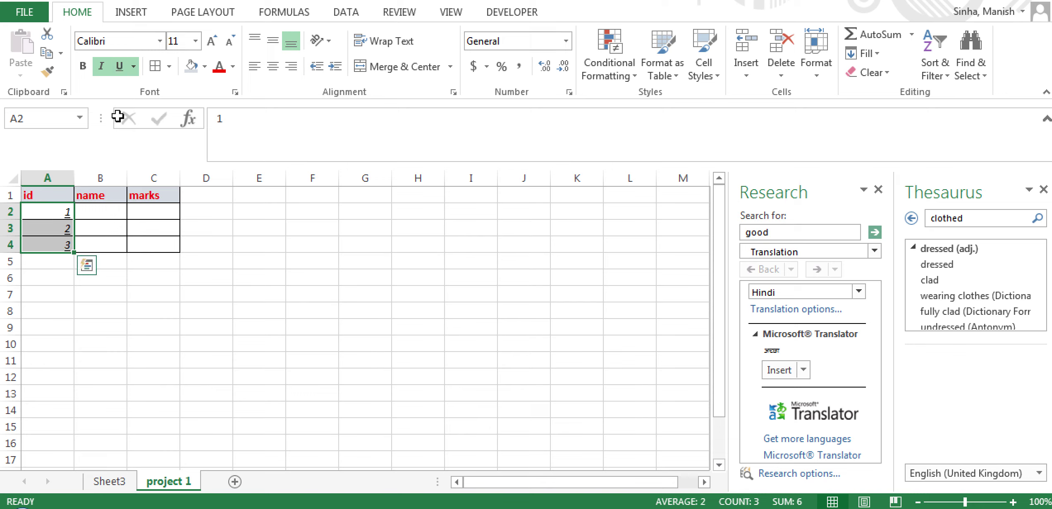
click(120, 66)
click(102, 66)
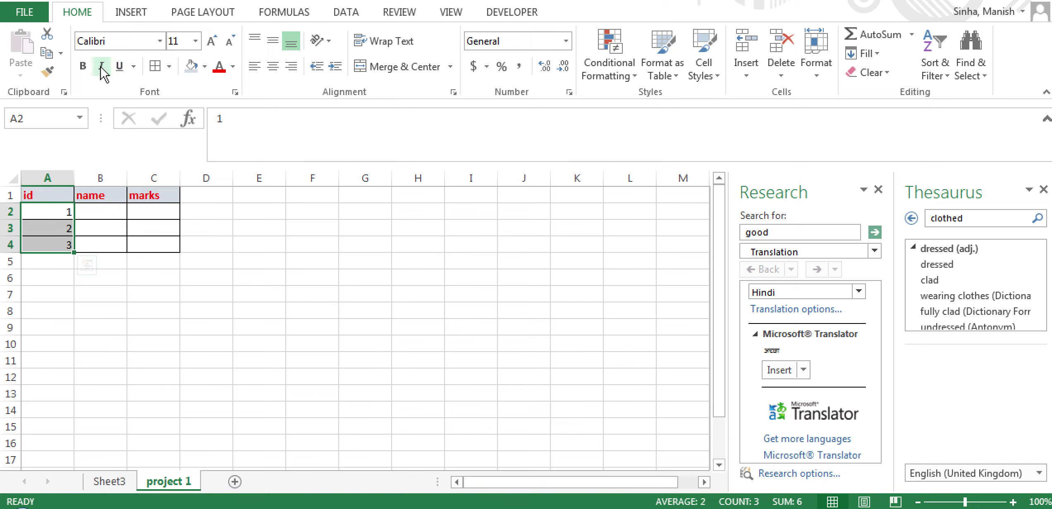
click(160, 41)
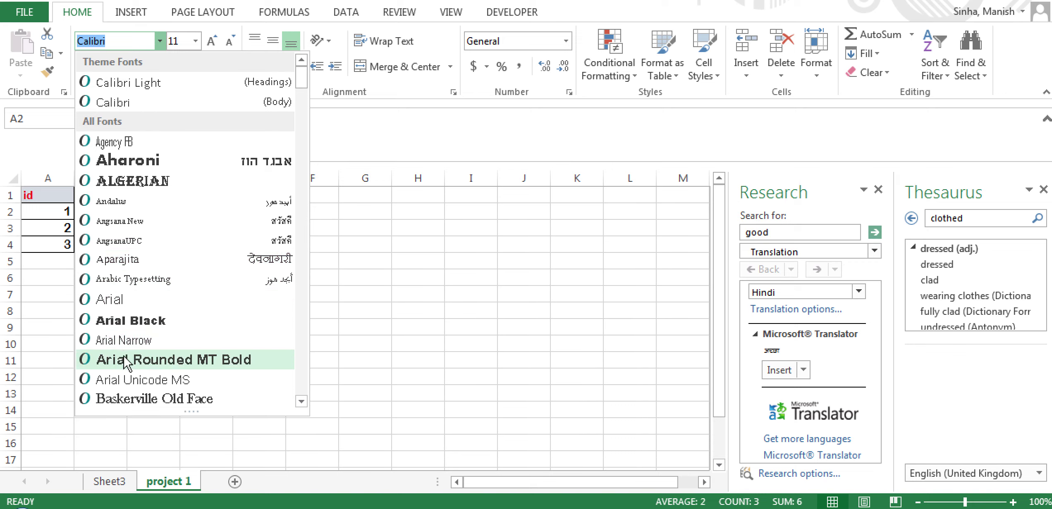
click(196, 41)
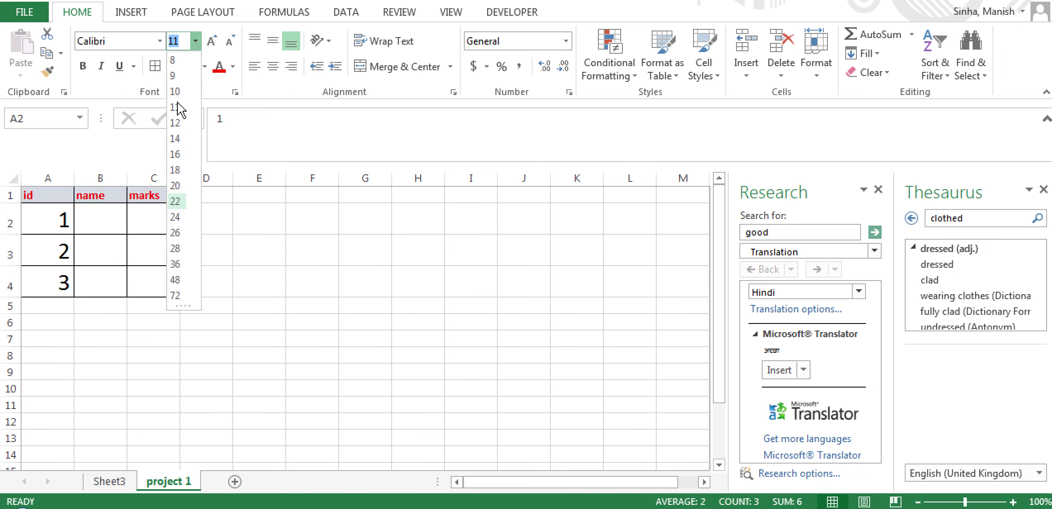
click(259, 253)
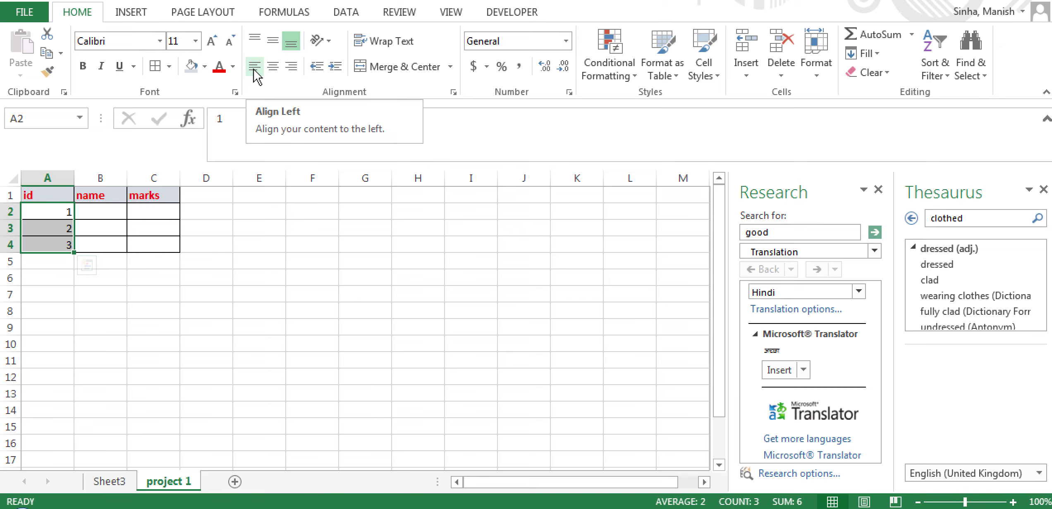
- Try left and centre alignment on the id values in A2:A4, and finish with right alignment
click(256, 75)
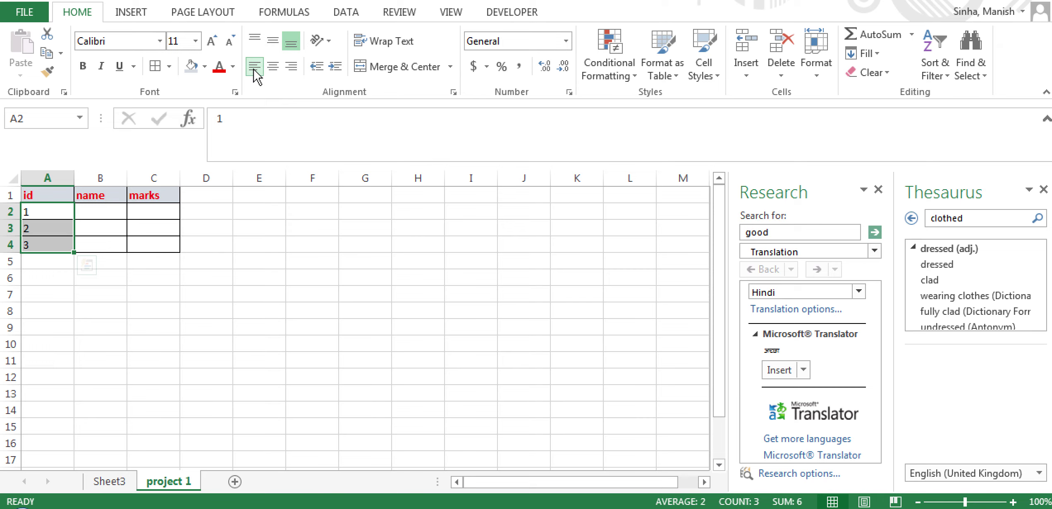
click(274, 72)
click(292, 75)
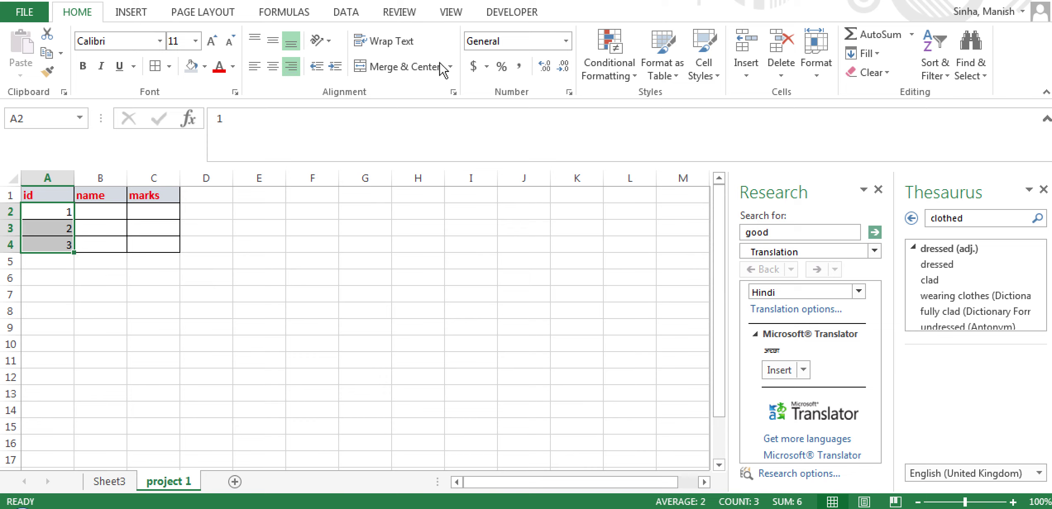
- Try Merge & Center on the id cells A2:A4, accepting the loss of the lower values, and undo the merge
click(452, 68)
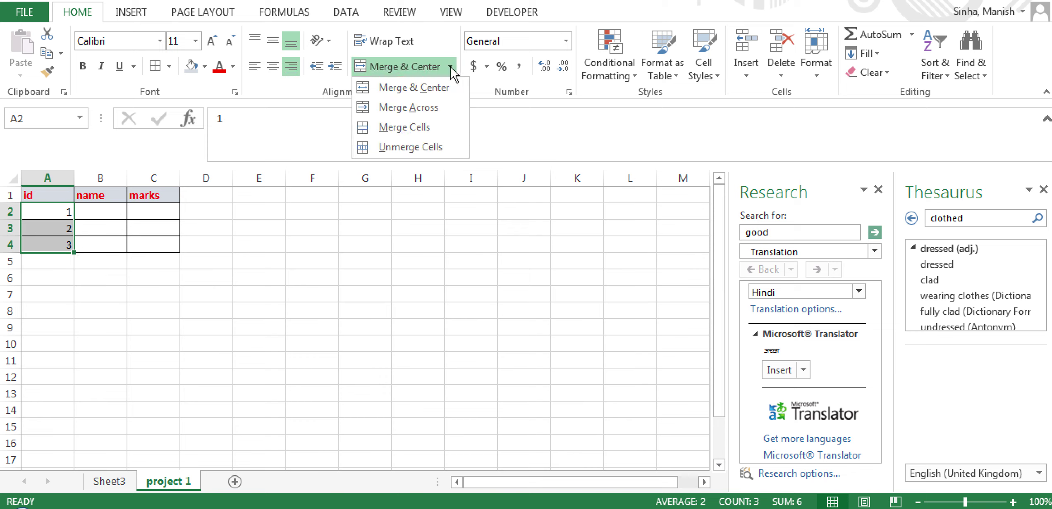
click(438, 88)
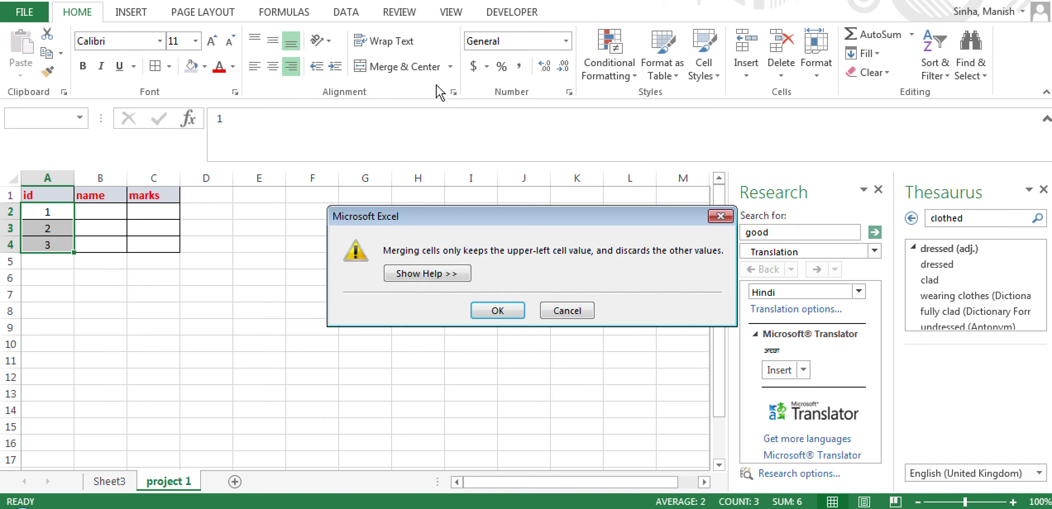
click(496, 314)
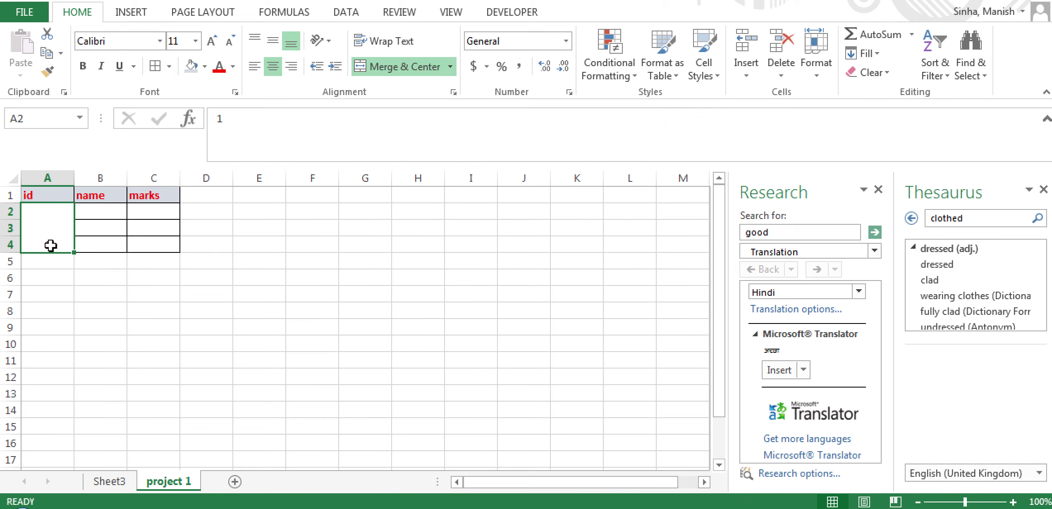
key(Return)
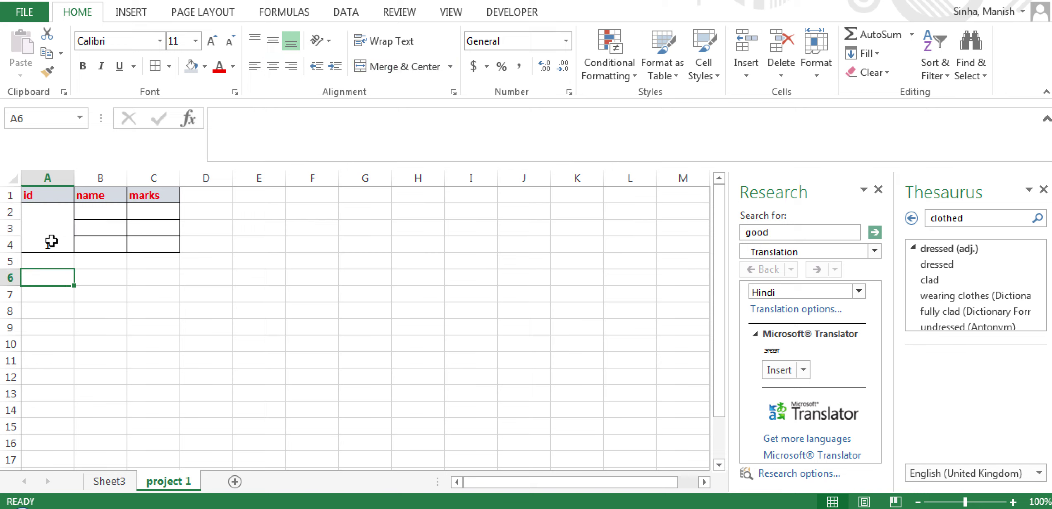
key(Up)
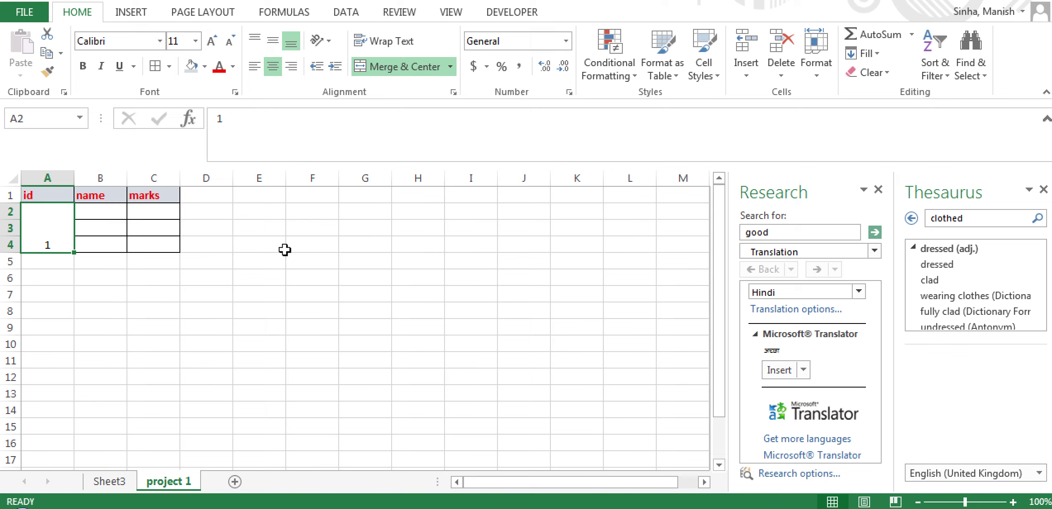
key(ctrl+z)
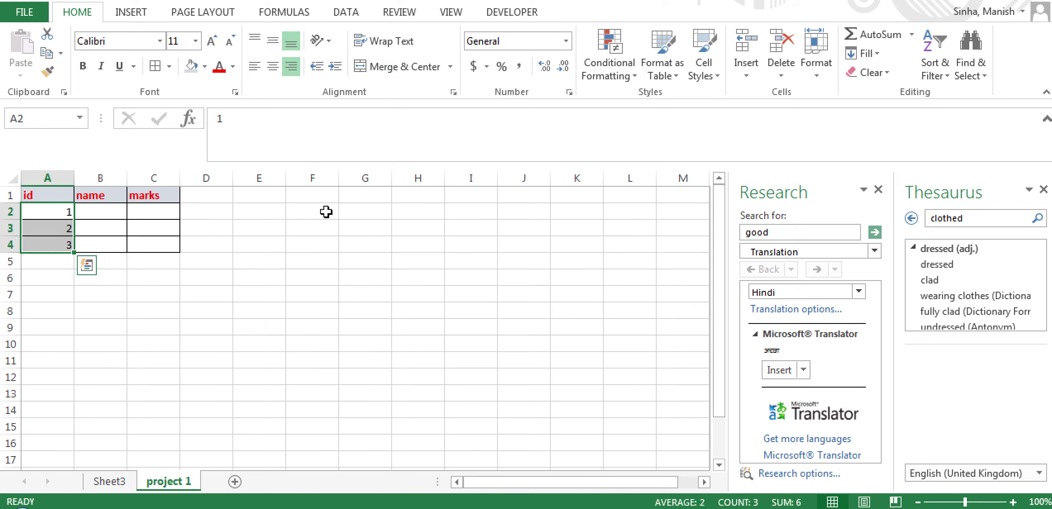
click(363, 210)
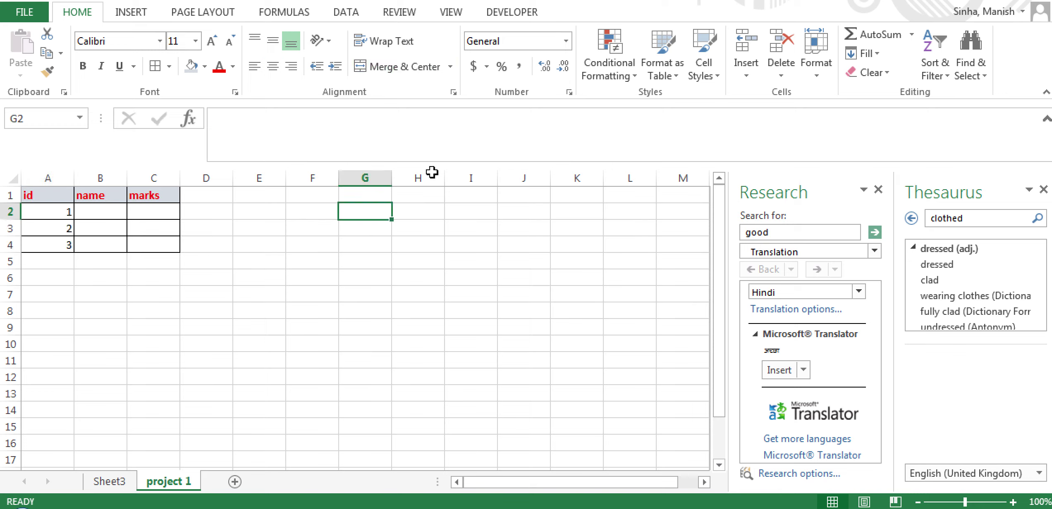
click(634, 78)
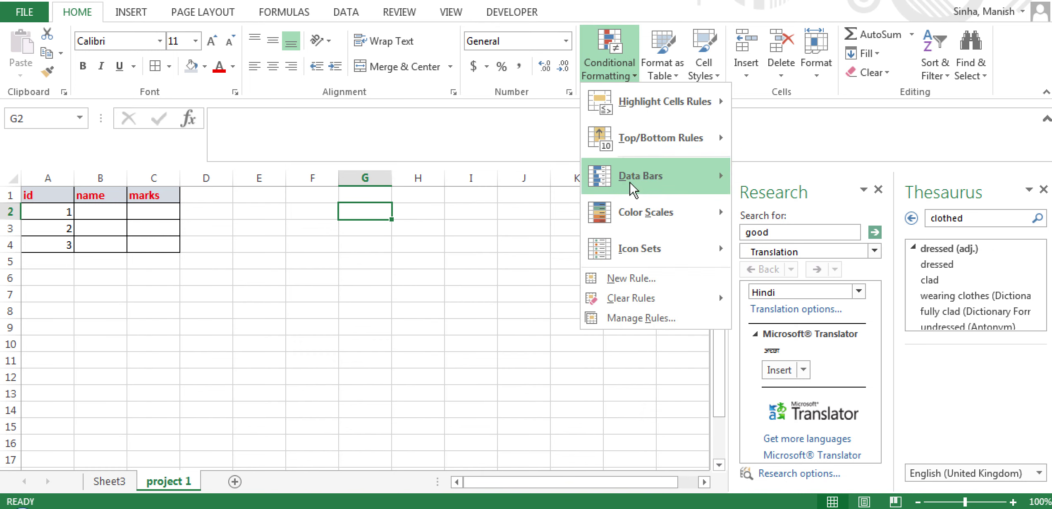
mouse_move(634, 188)
key(Escape)
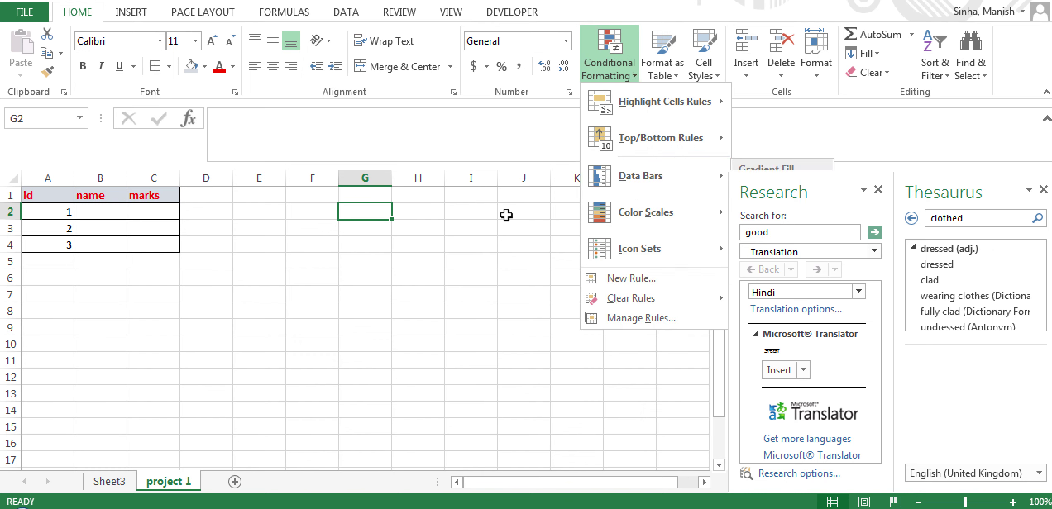
key(Escape)
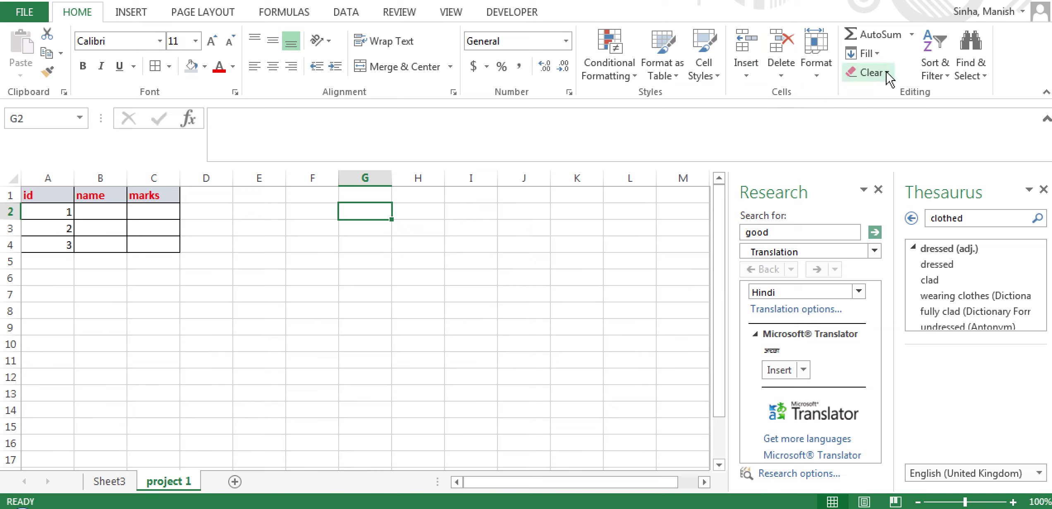
- Insert a new sheet row above row 3, between the id values 1 and 2
click(748, 74)
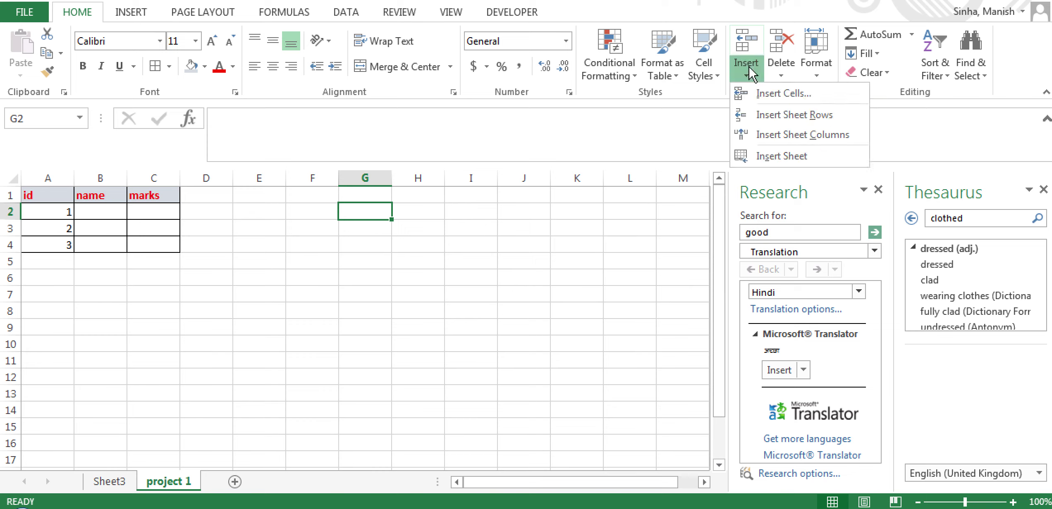
click(57, 225)
click(57, 225)
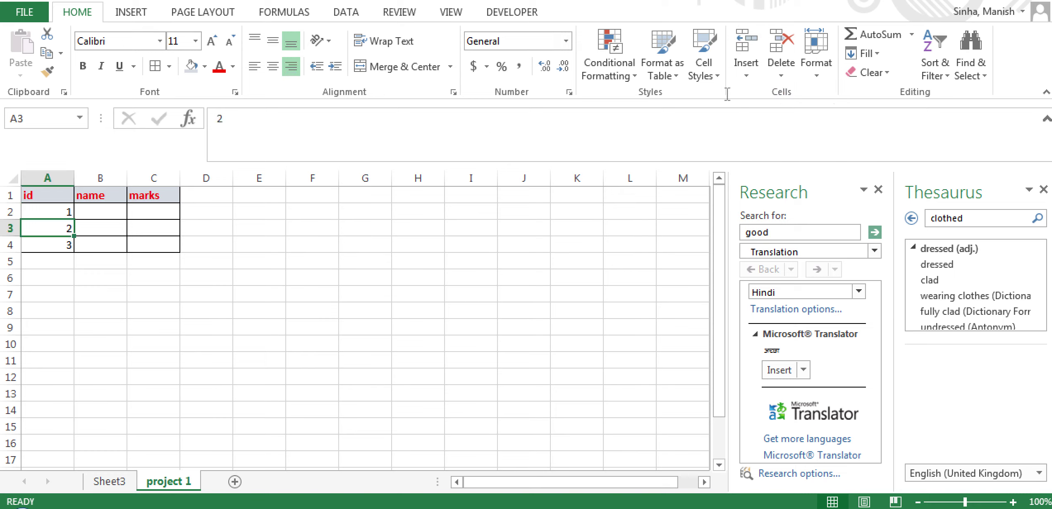
click(747, 76)
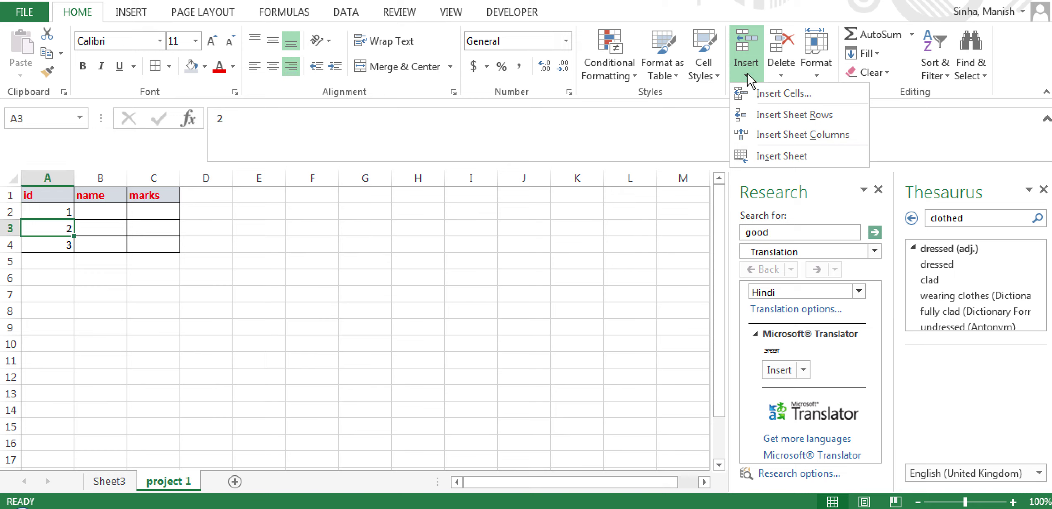
click(761, 118)
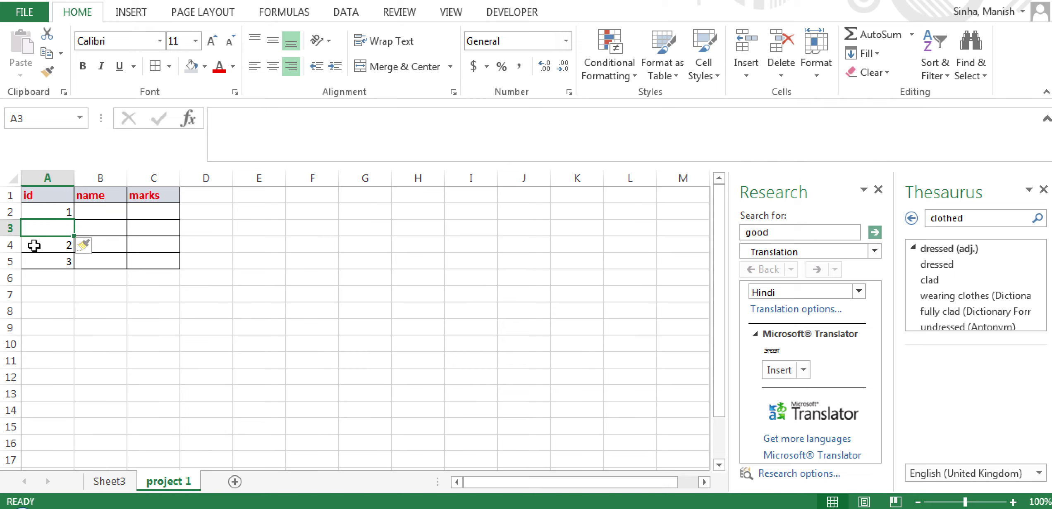
- Insert a blank sheet column before the id column, at column A
click(10, 227)
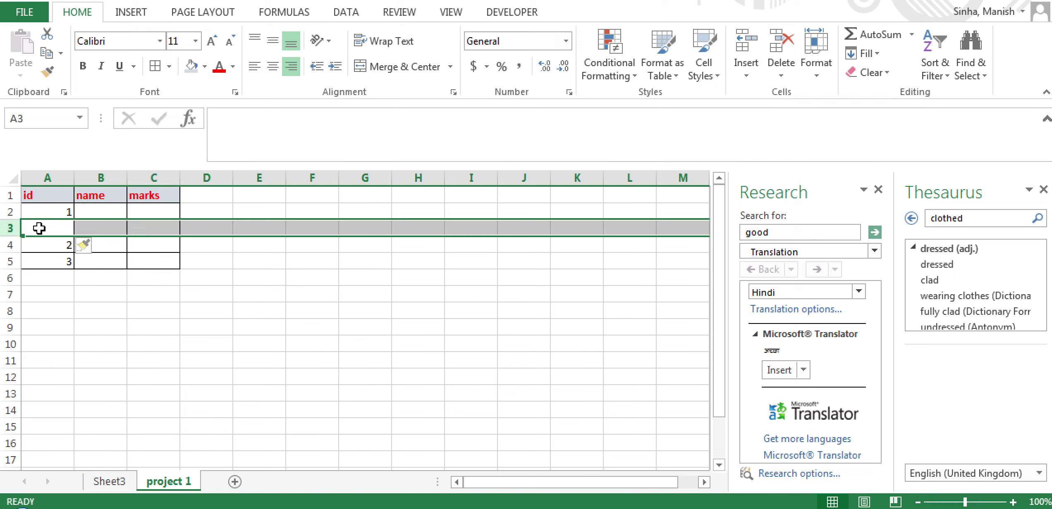
click(37, 228)
click(753, 74)
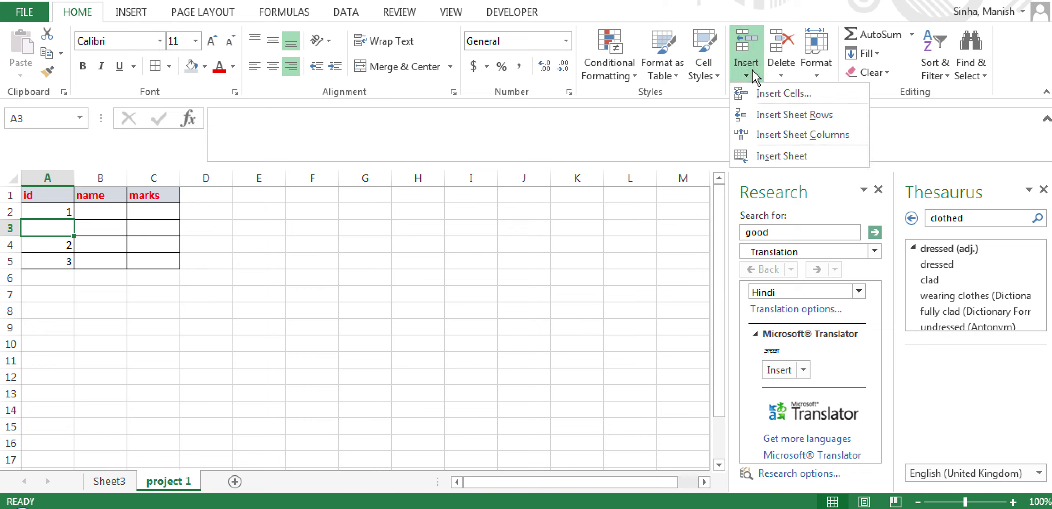
click(764, 136)
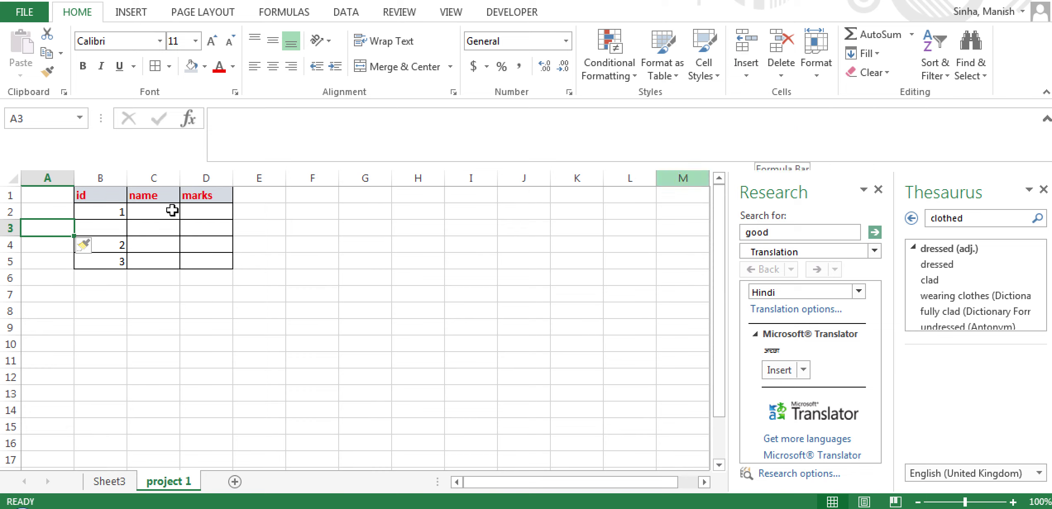
drag(52, 191, 46, 275)
- Insert another blank sheet column directly before the id column, at column B
click(119, 227)
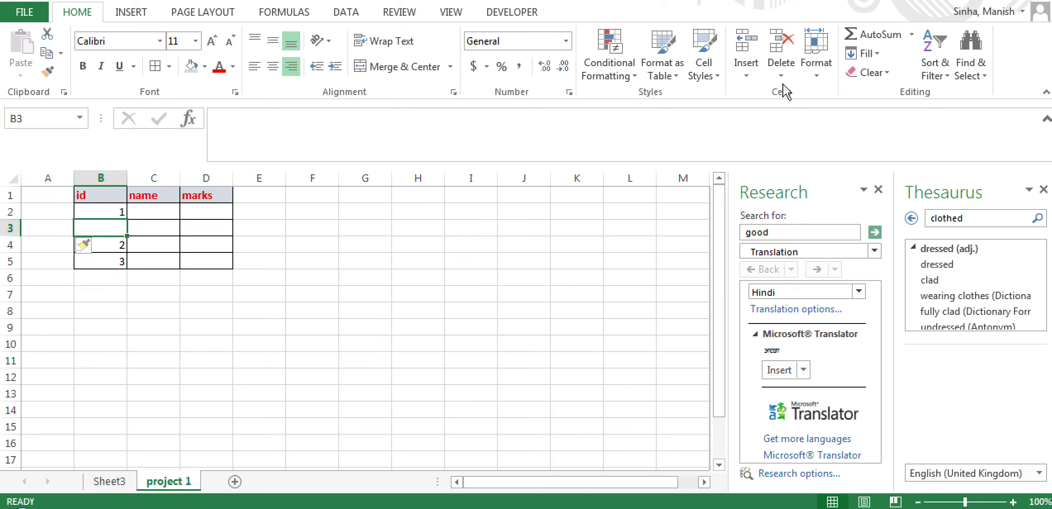
click(746, 74)
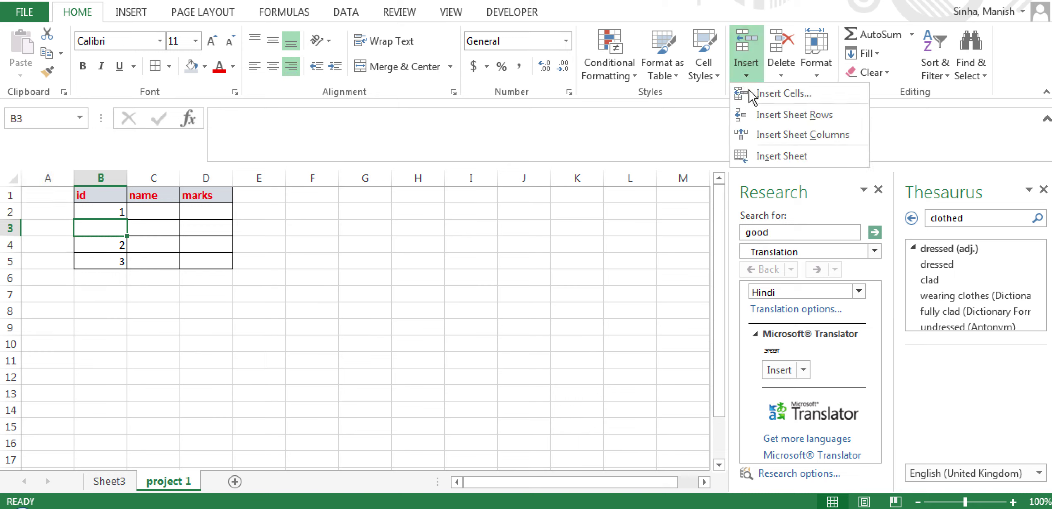
click(762, 137)
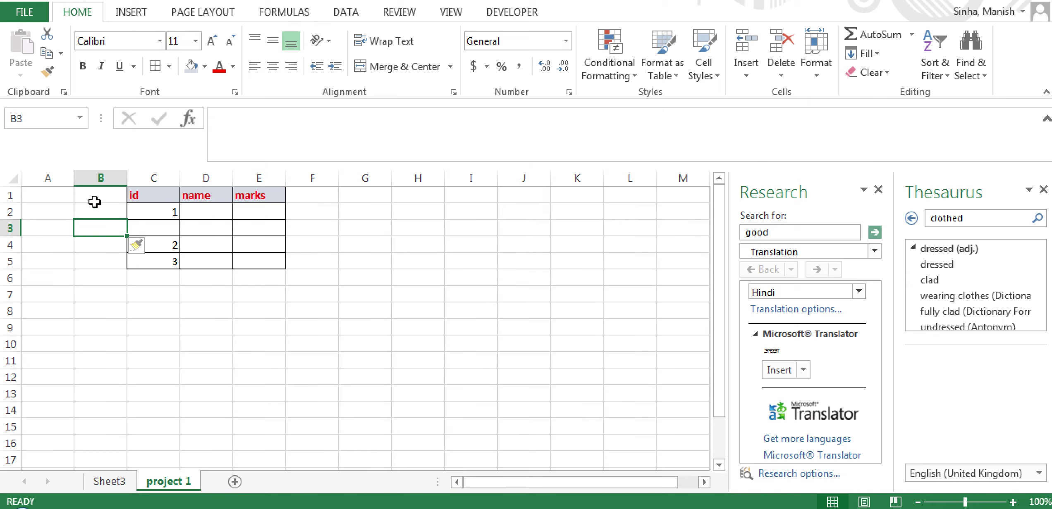
click(161, 311)
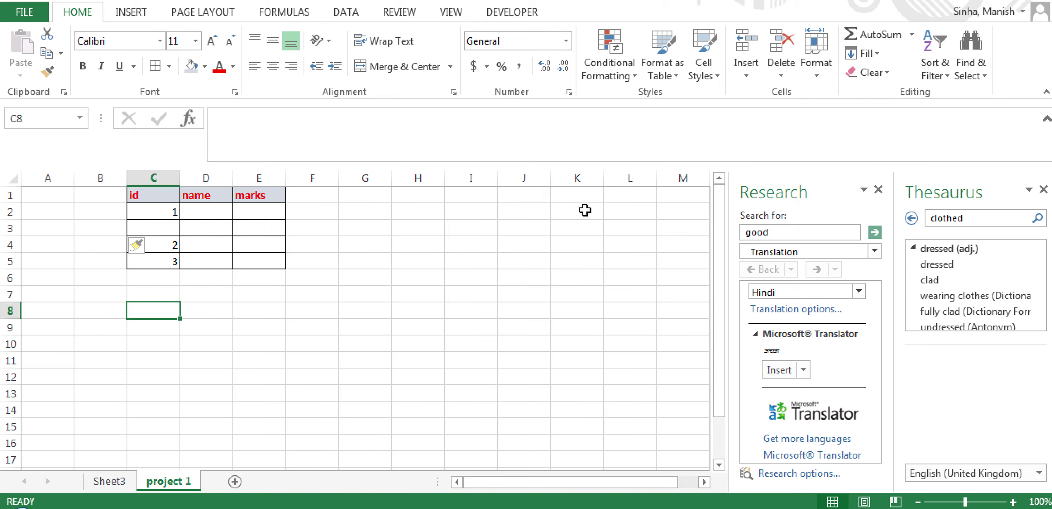
- Delete blank sheet column B, just before the id column
click(785, 72)
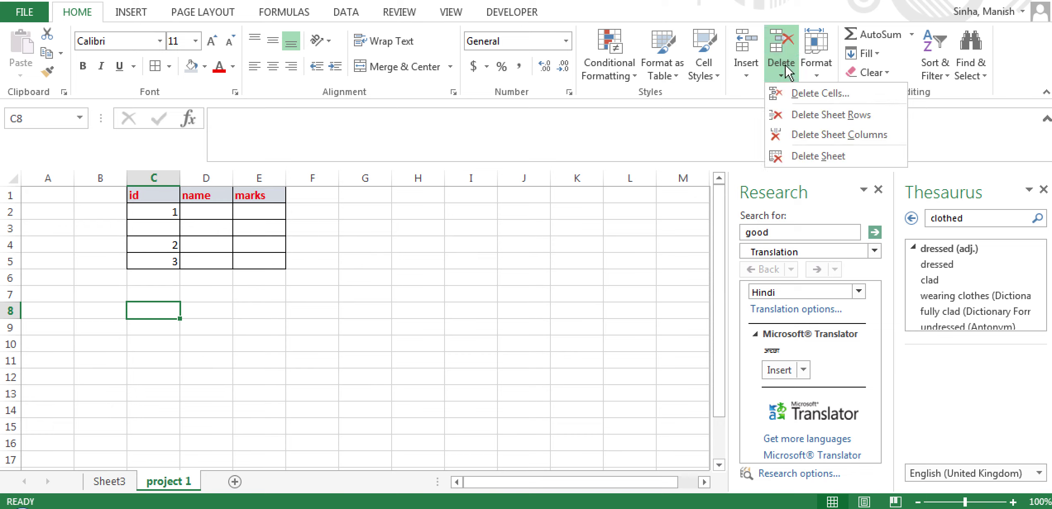
click(94, 178)
click(95, 178)
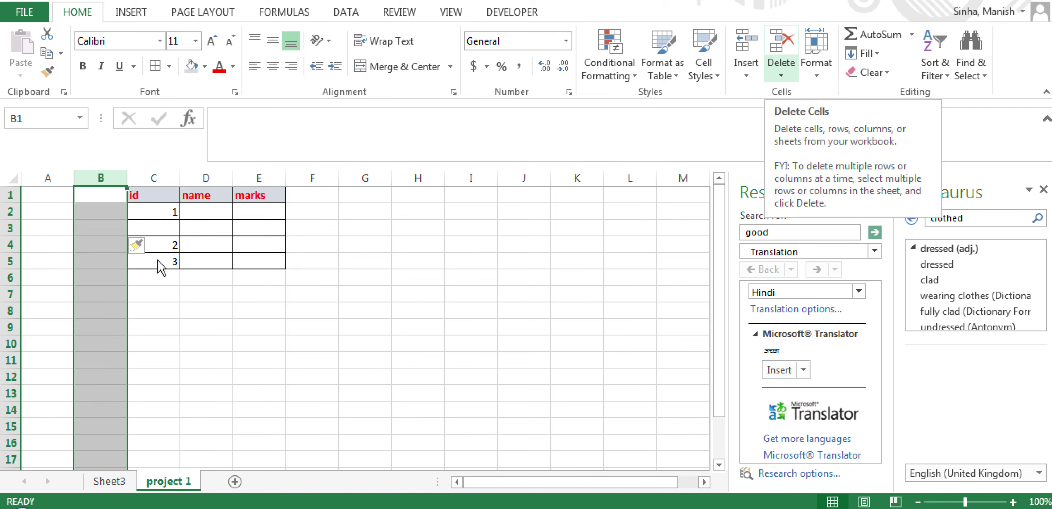
click(107, 185)
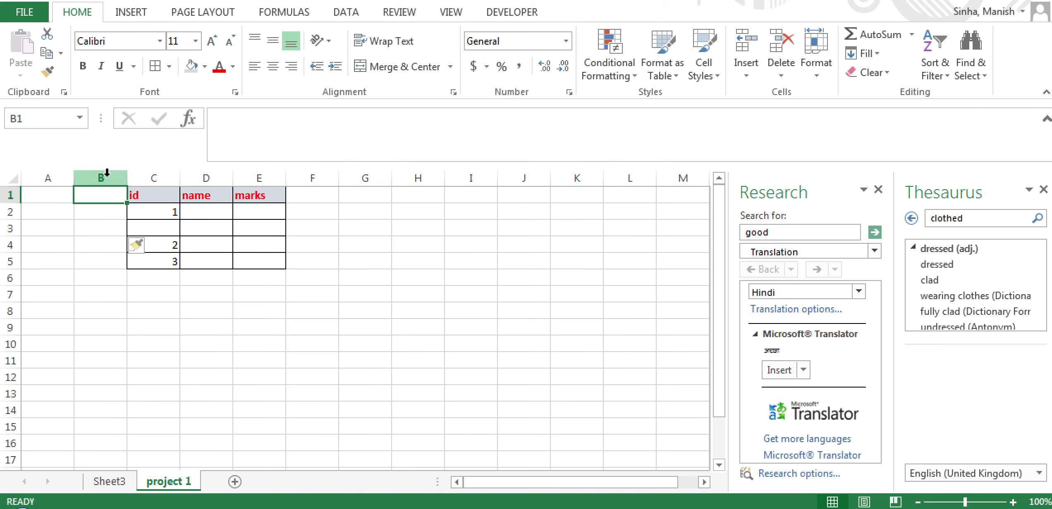
click(107, 173)
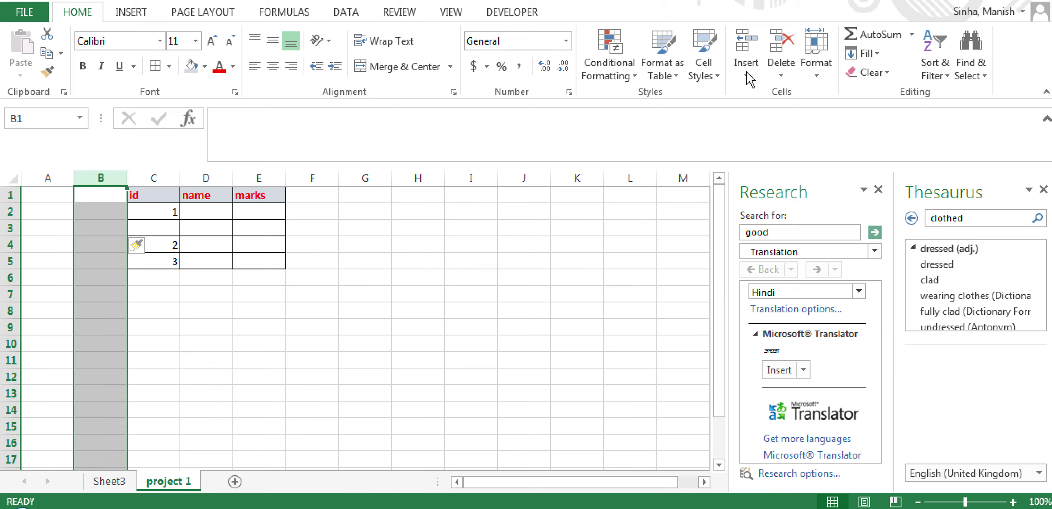
click(781, 75)
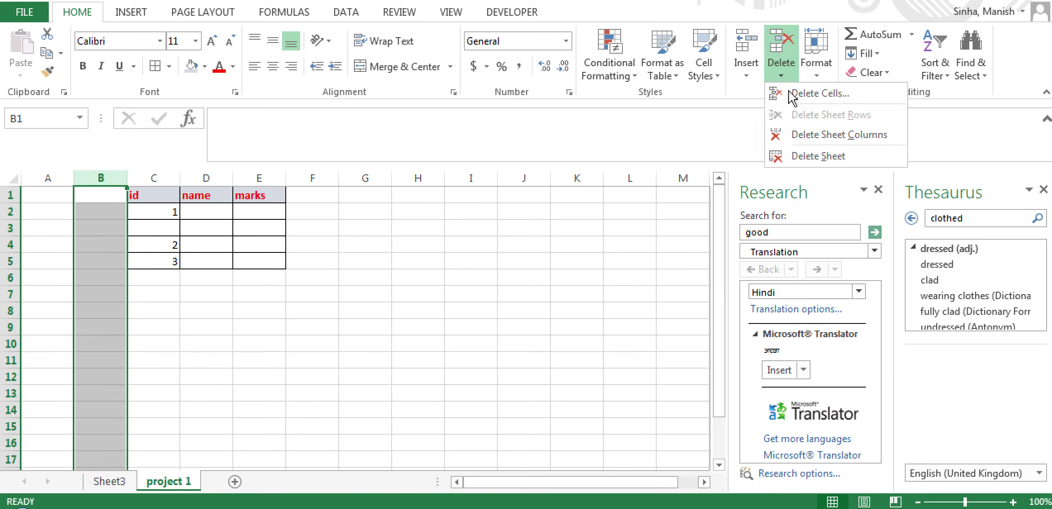
click(797, 135)
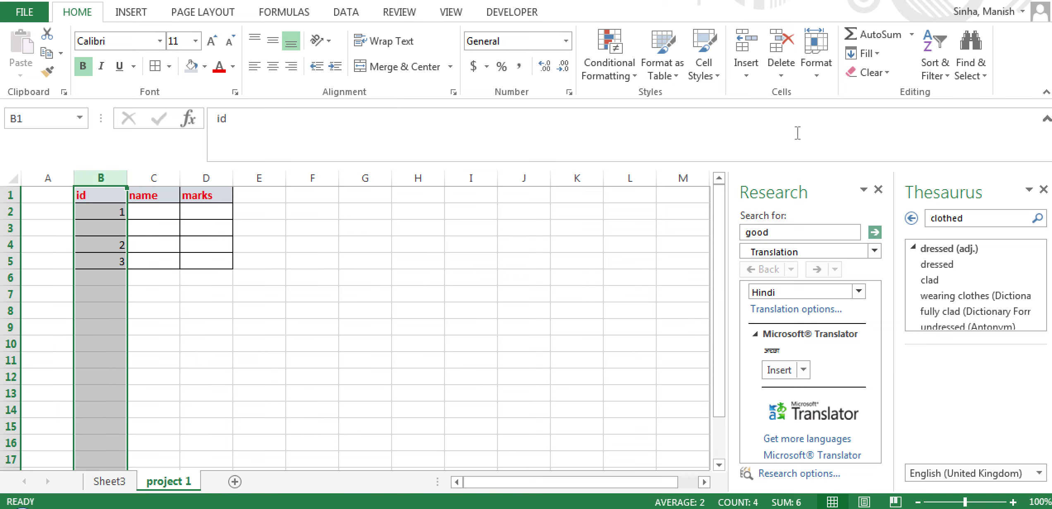
- Delete the remaining blank sheet column A so that the table starts with the id column
click(44, 178)
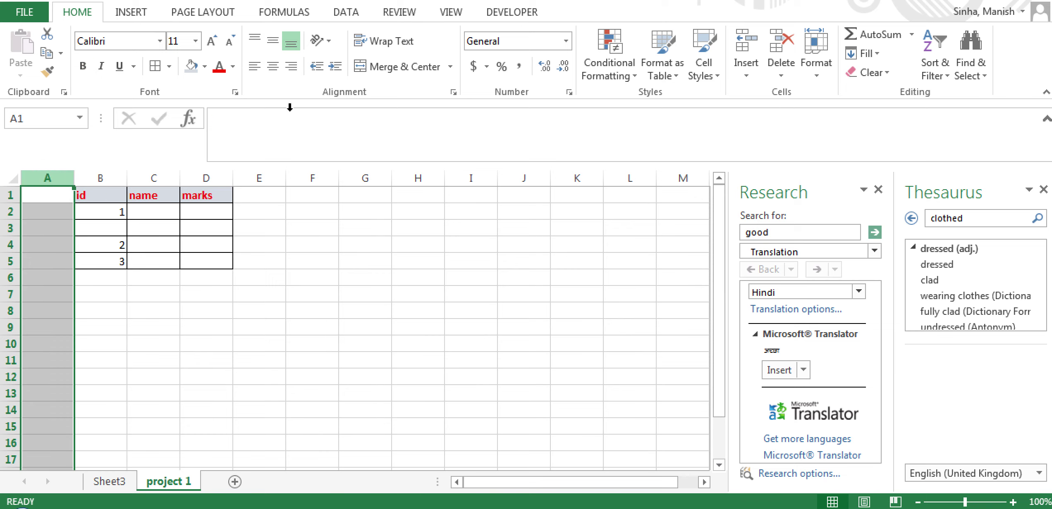
click(782, 79)
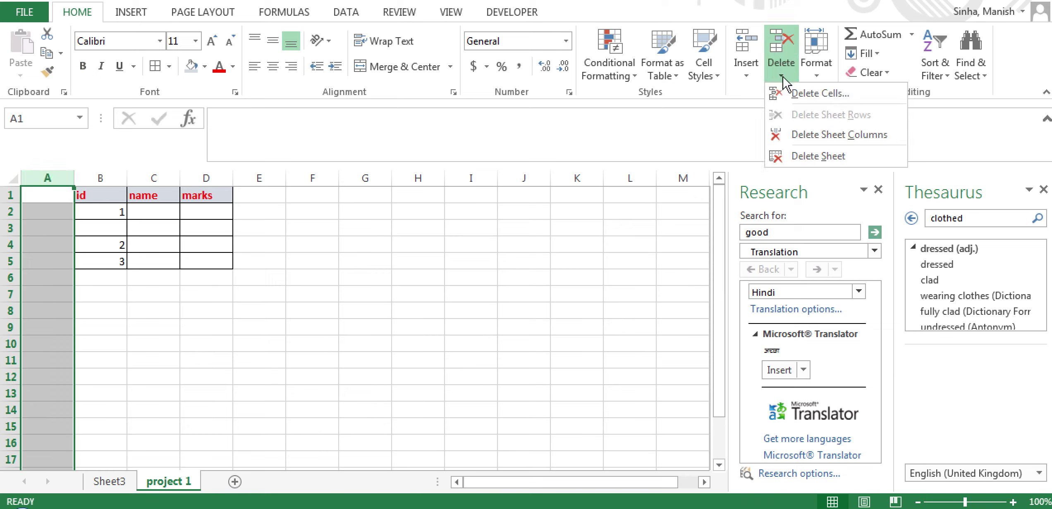
click(804, 134)
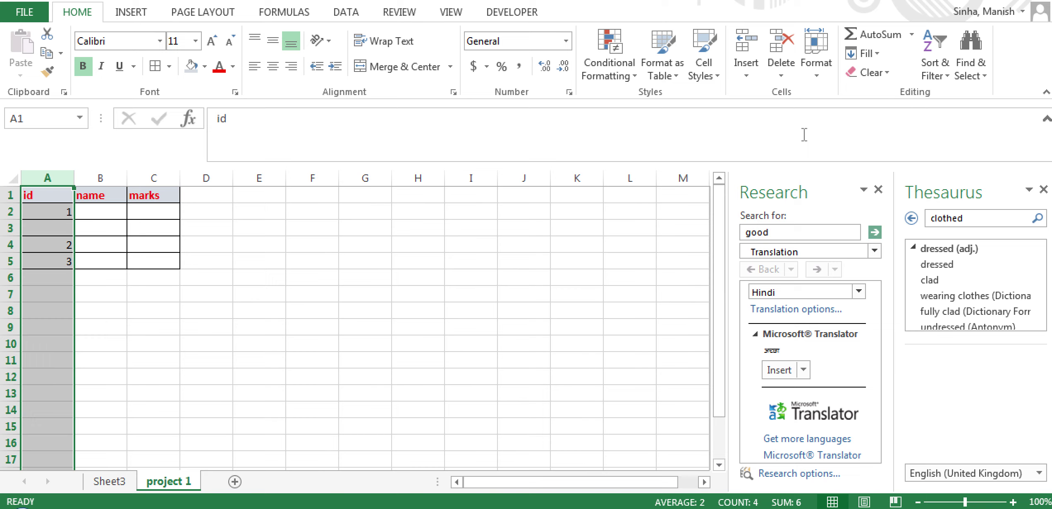
click(385, 214)
- Delete blank sheet row 3 between the id values 1 and 2
click(58, 217)
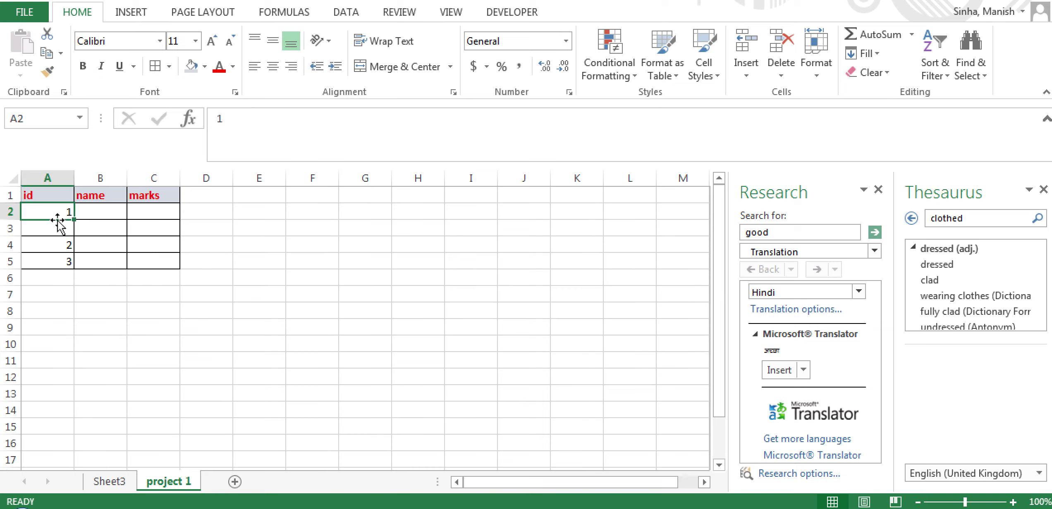
click(10, 228)
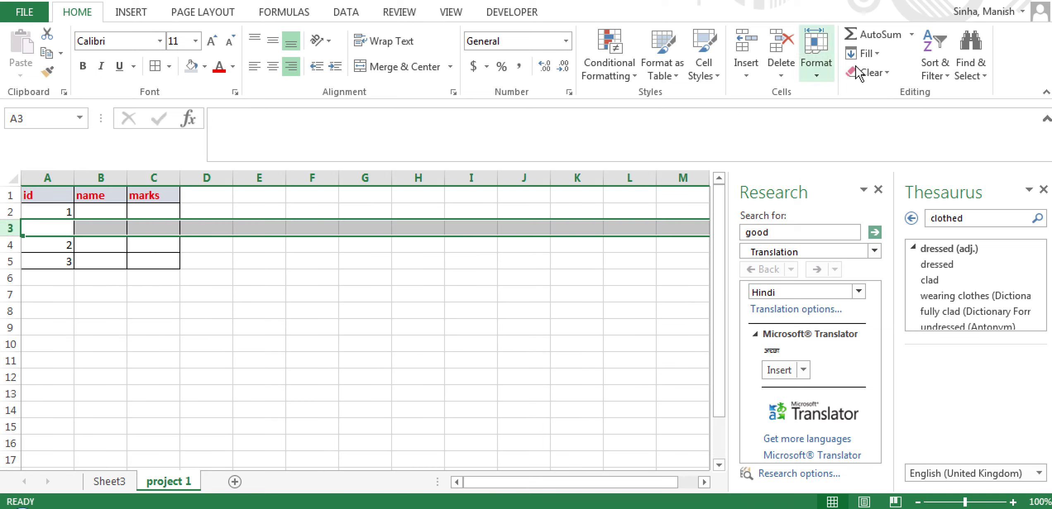
click(780, 73)
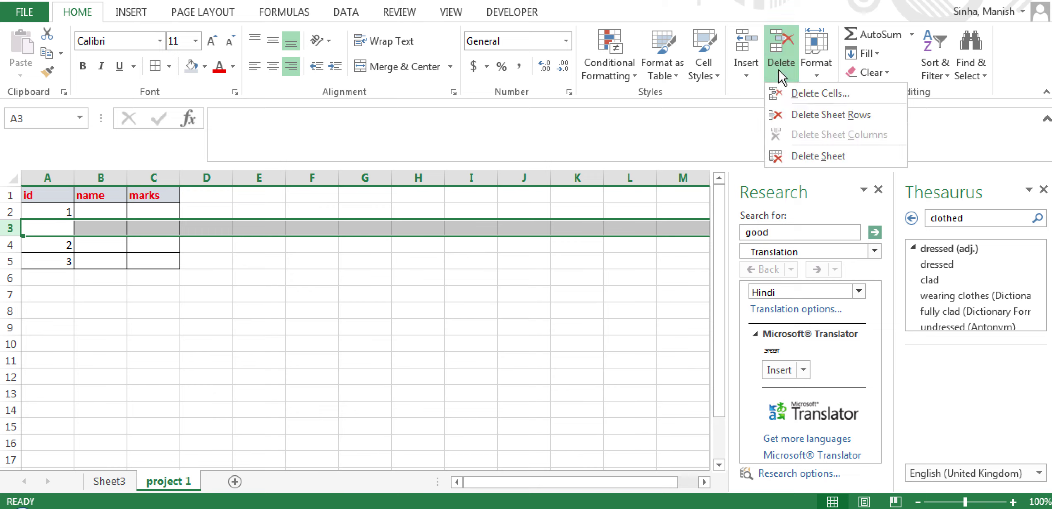
click(804, 116)
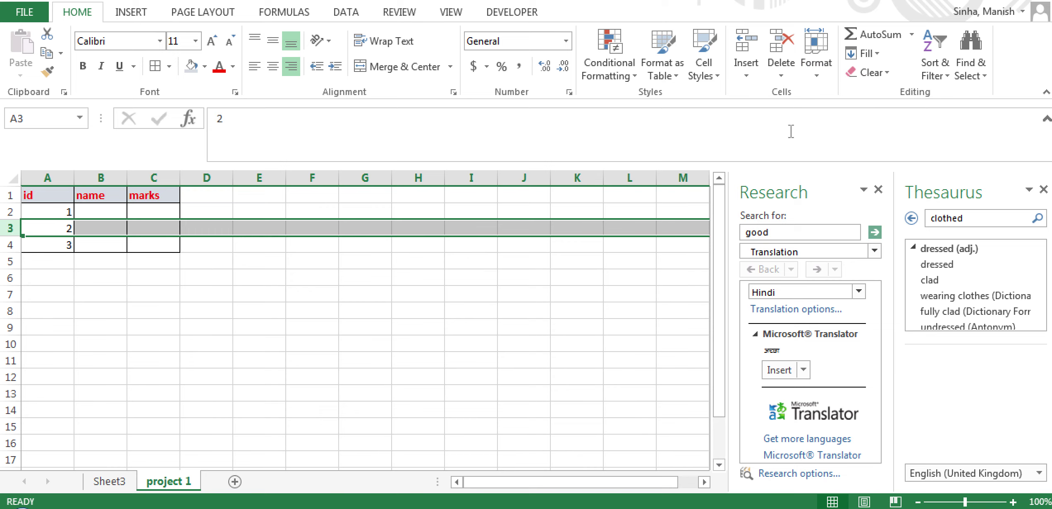
click(574, 275)
- Add the sum of the id values A2:A4 in cell A5 with AutoSum
drag(45, 212, 50, 244)
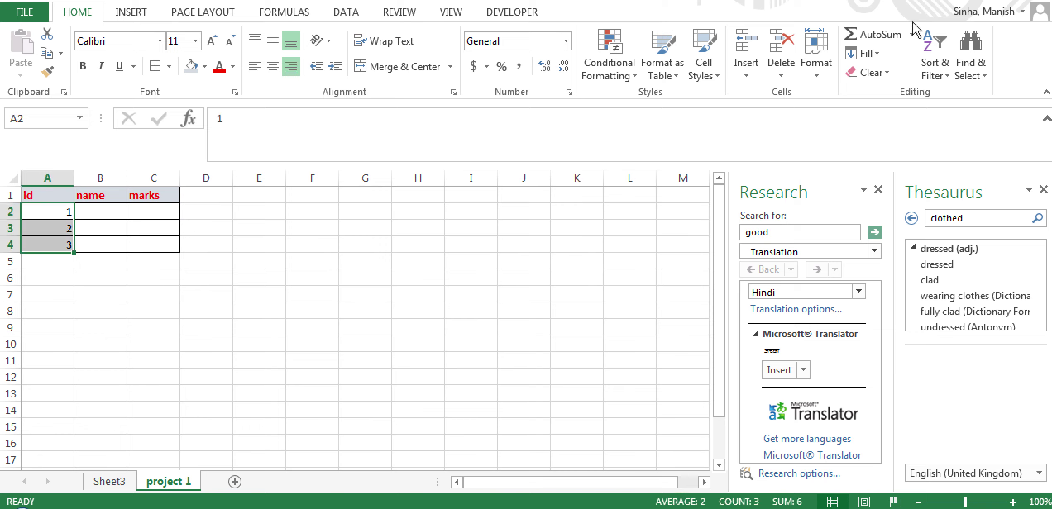
click(913, 34)
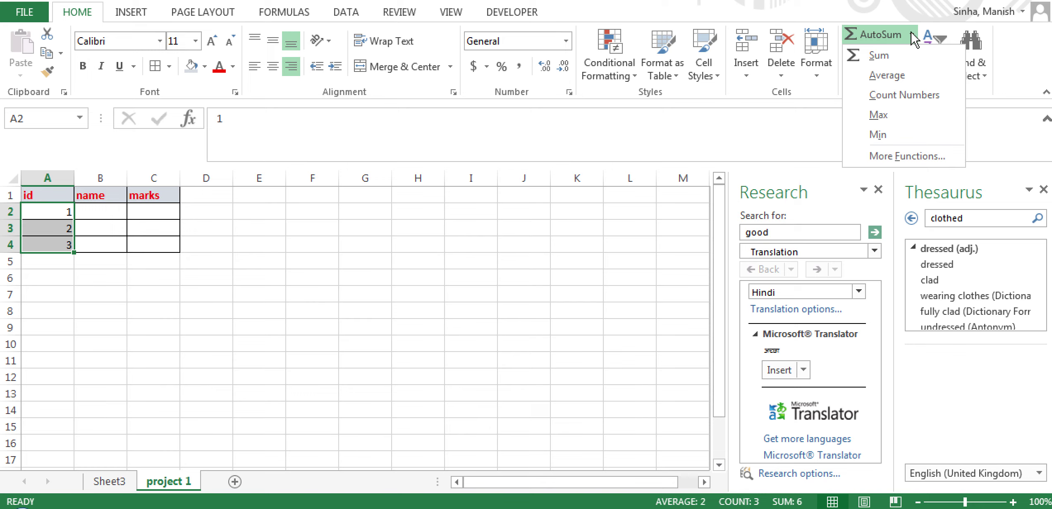
click(897, 66)
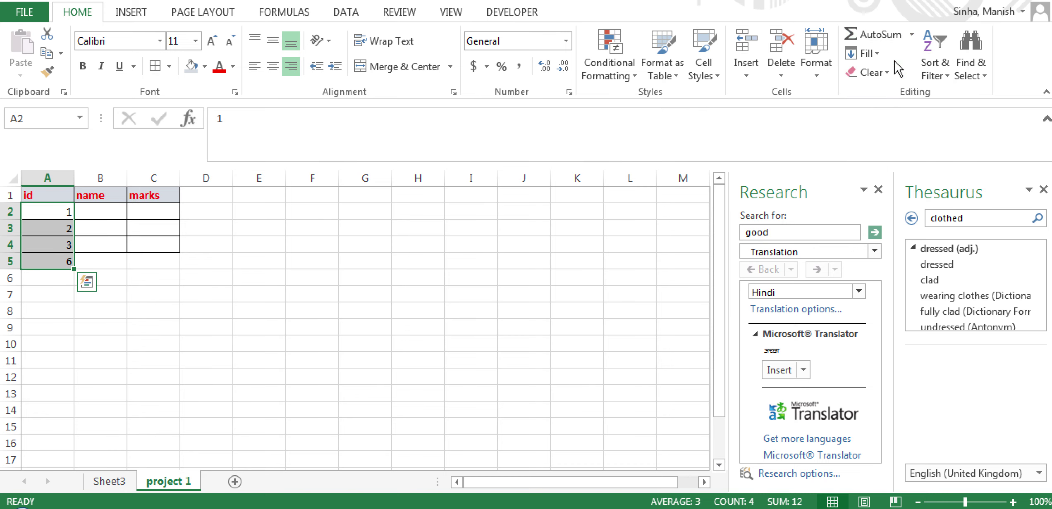
- Add the average of A2:A5 in A6 and the Count Numbers result for A2:A6 in A7
click(910, 36)
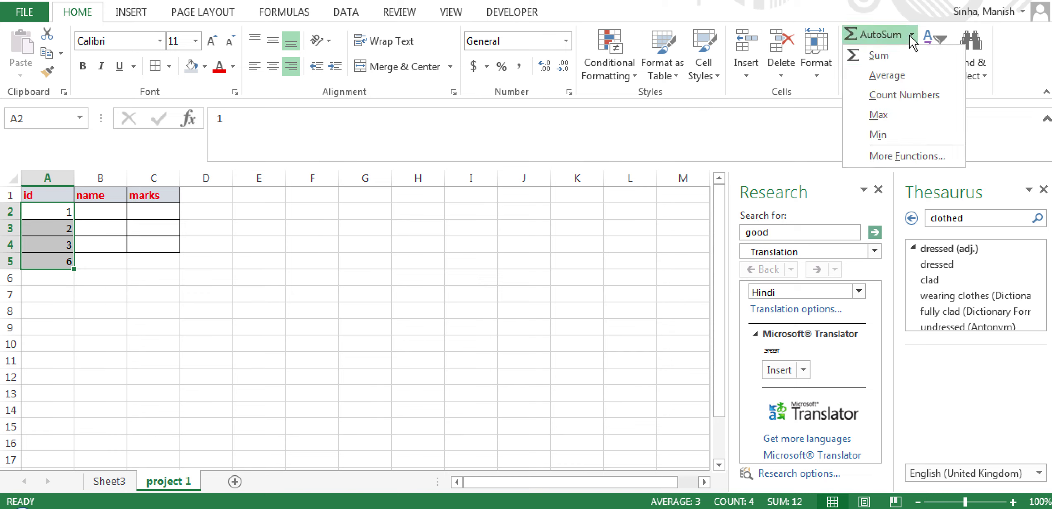
click(889, 80)
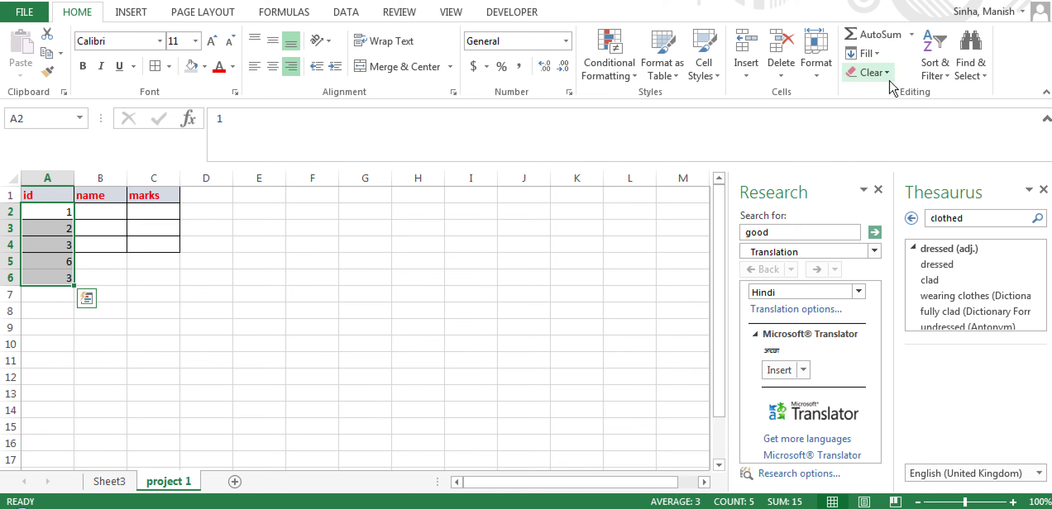
click(911, 37)
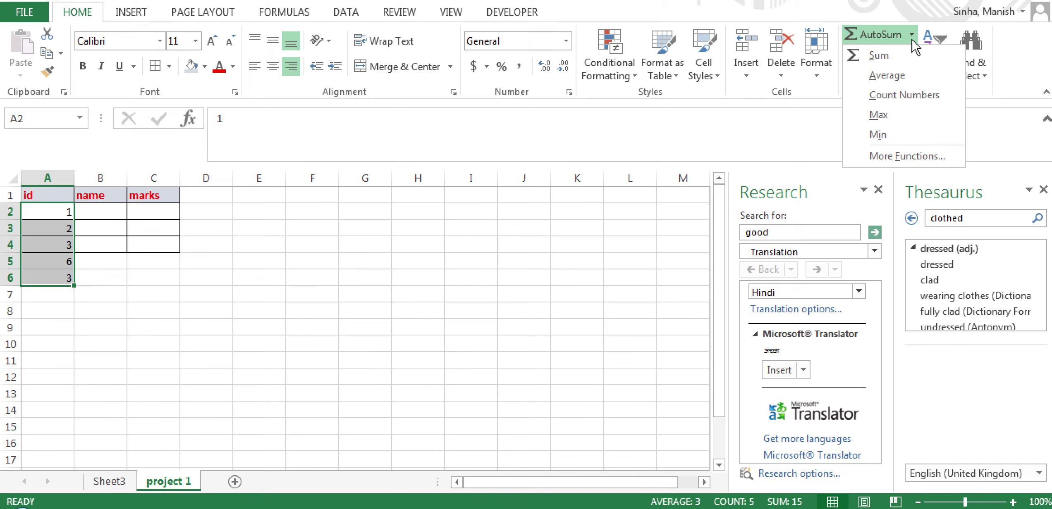
click(878, 96)
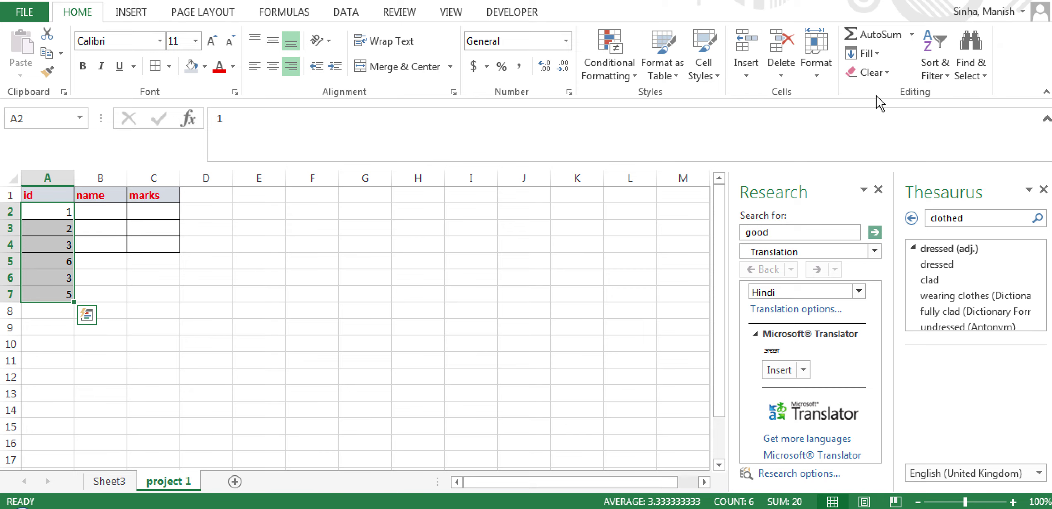
- Add the maximum of A2:A7 in A8 and the minimum of A2:A8 in A9
click(910, 38)
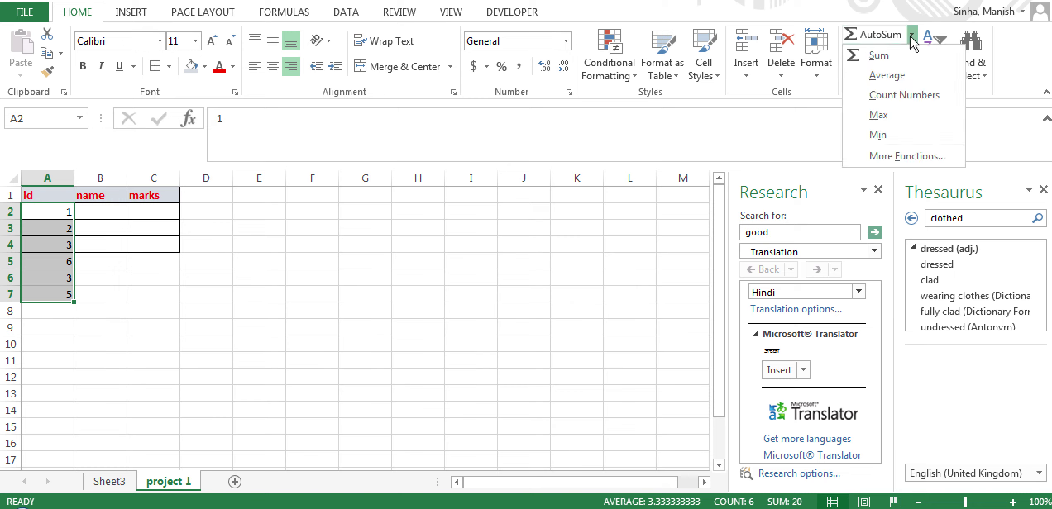
click(878, 114)
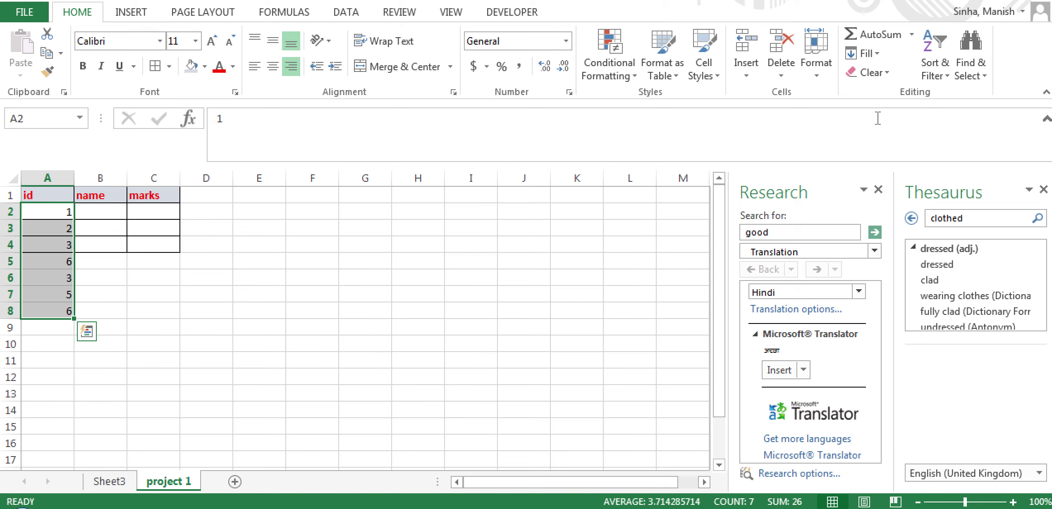
click(911, 35)
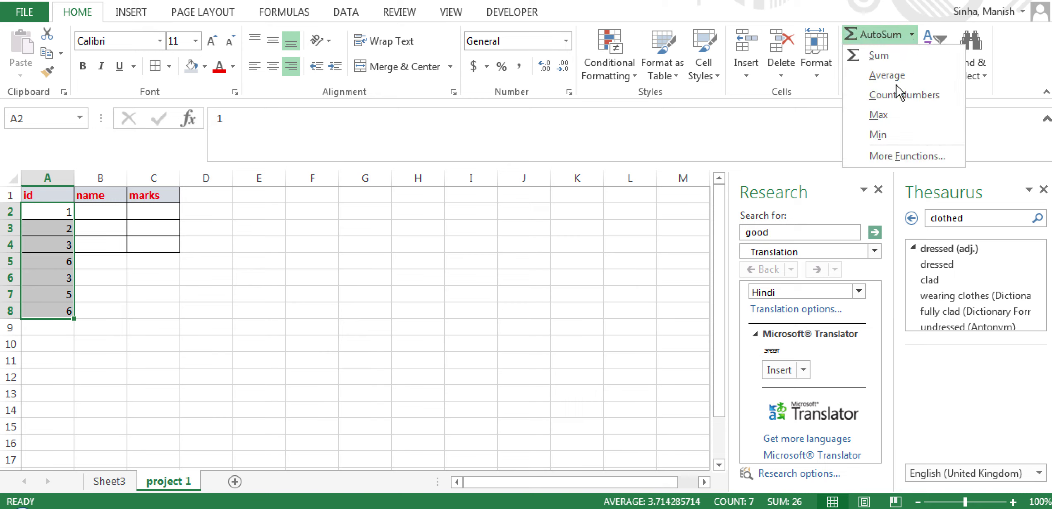
click(884, 135)
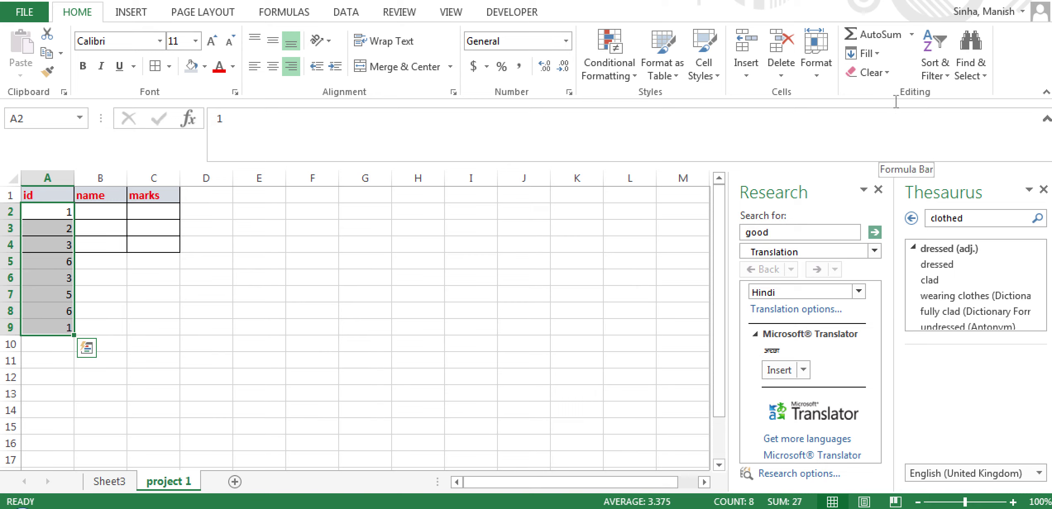
click(215, 261)
- Fill in rows 2 and 3 of the table with name good and marks 2, and name bad and marks 3
click(104, 211)
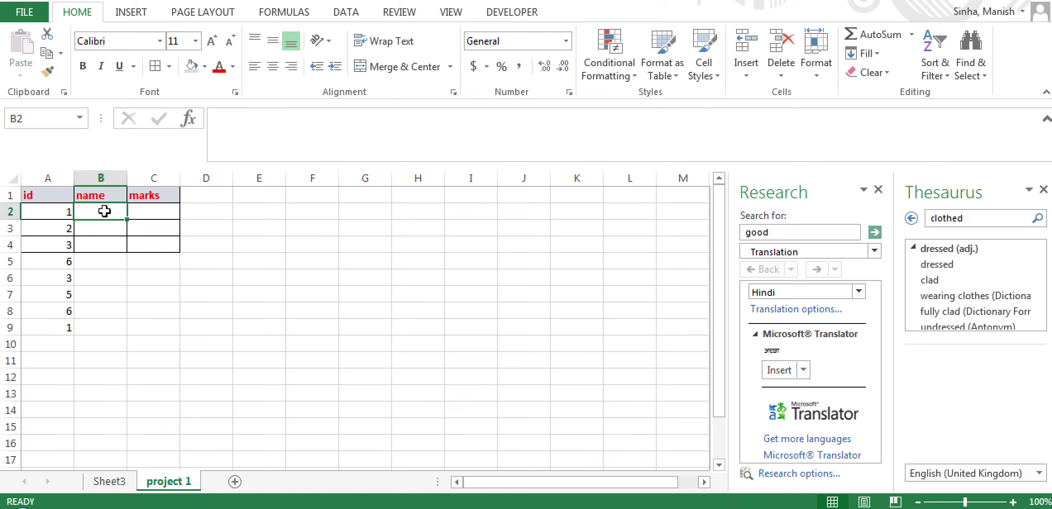
text(good)
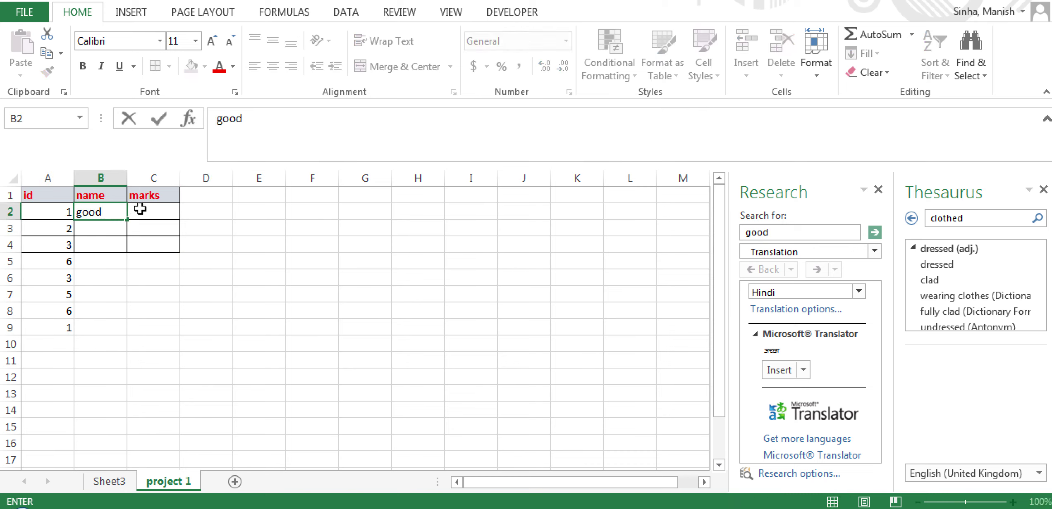
click(139, 209)
text(2)
click(105, 228)
text(bad)
click(157, 229)
text(3)
- Fill in row 4 of the table with name intelligent and marks 4
click(105, 243)
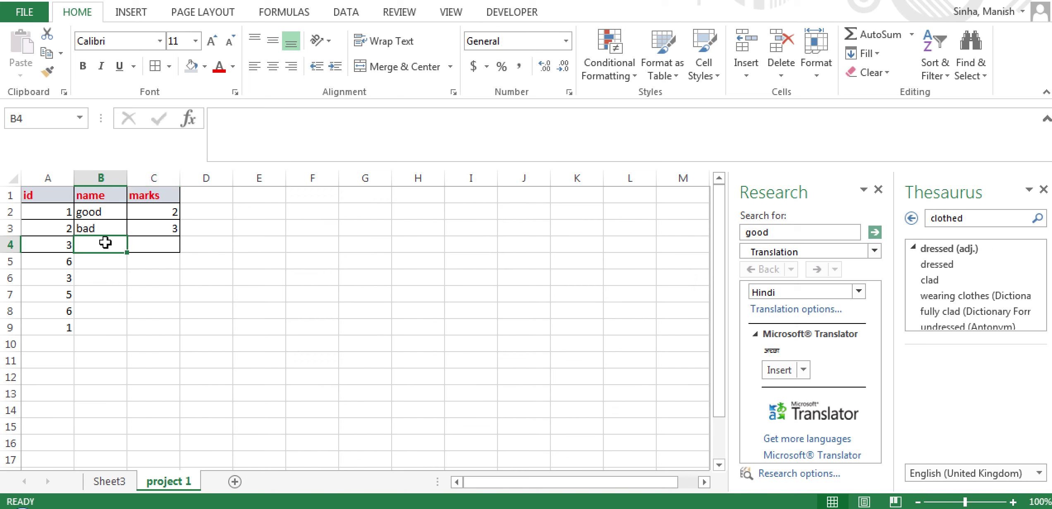
text(intelligent)
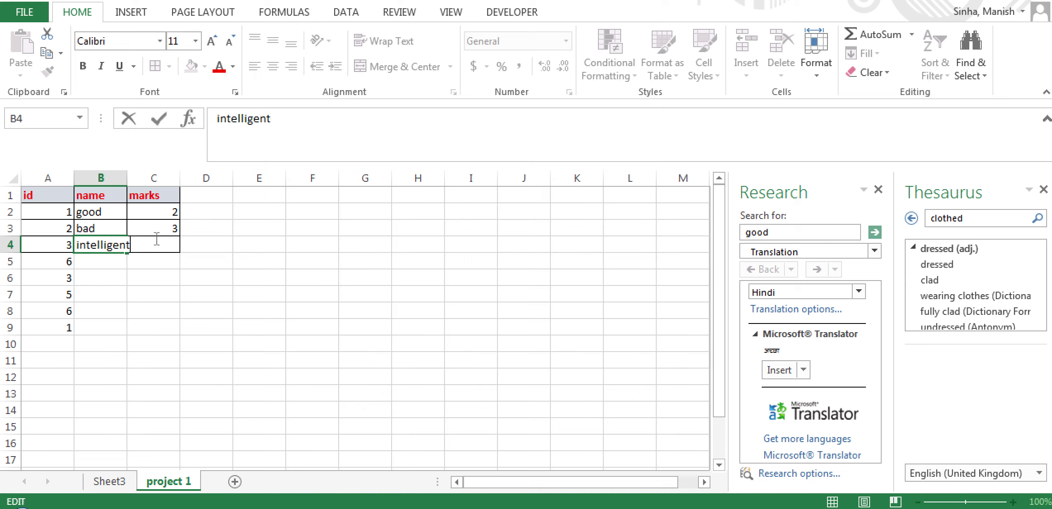
key(Tab)
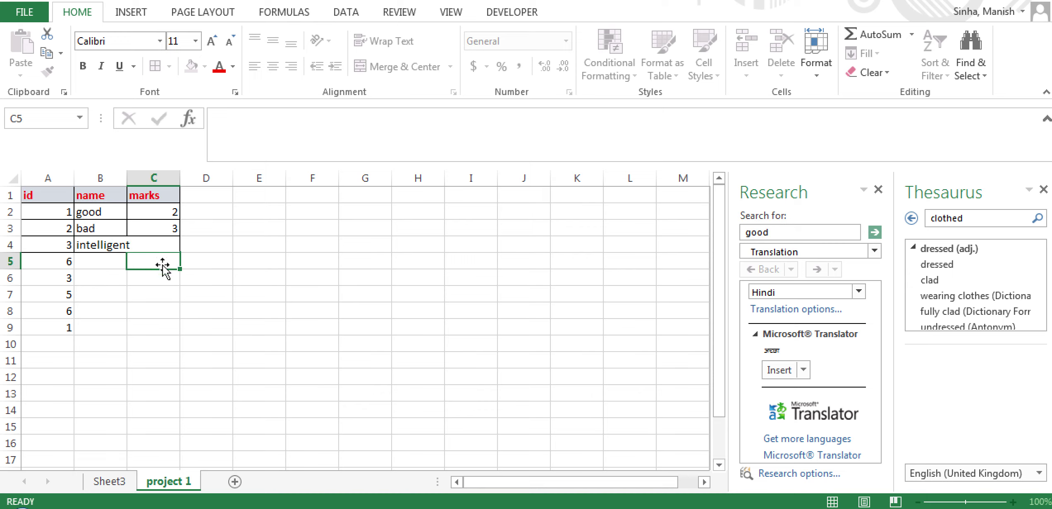
text(4)
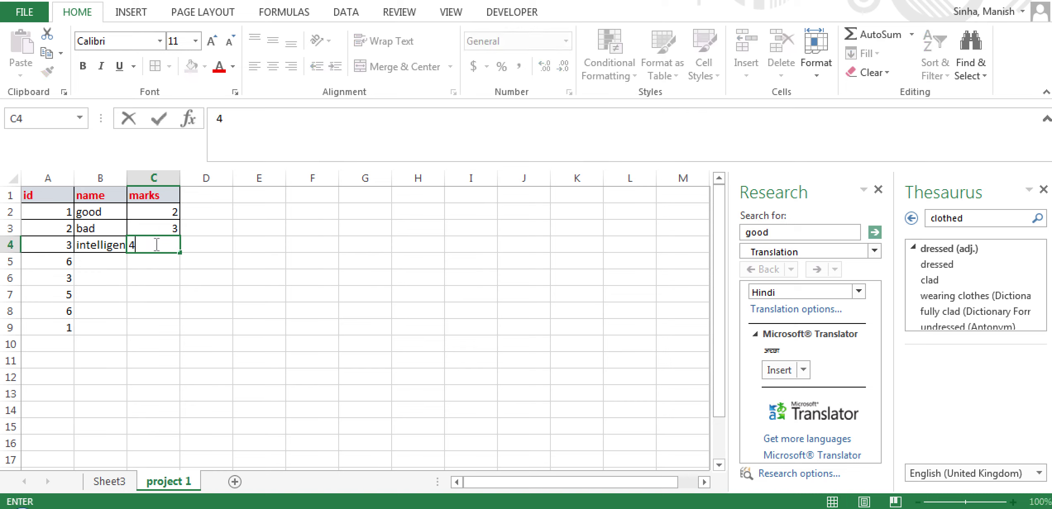
click(118, 248)
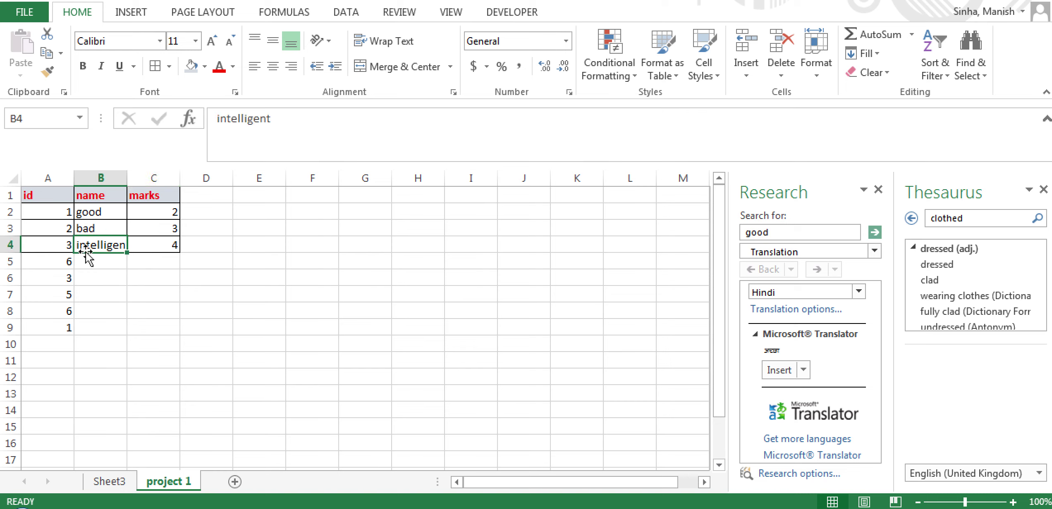
- Turn on text wrapping for the whole name column B and undo it
click(99, 179)
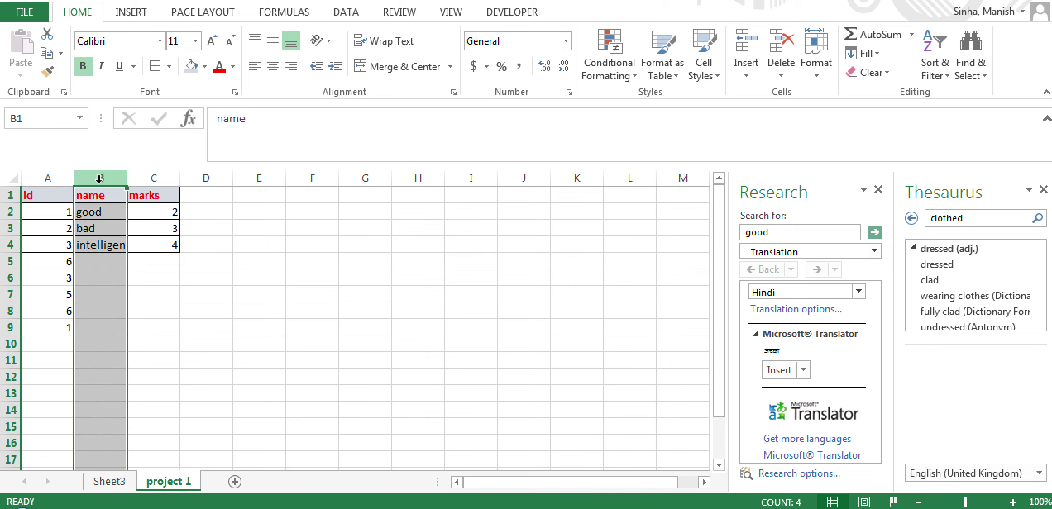
right_click(99, 179)
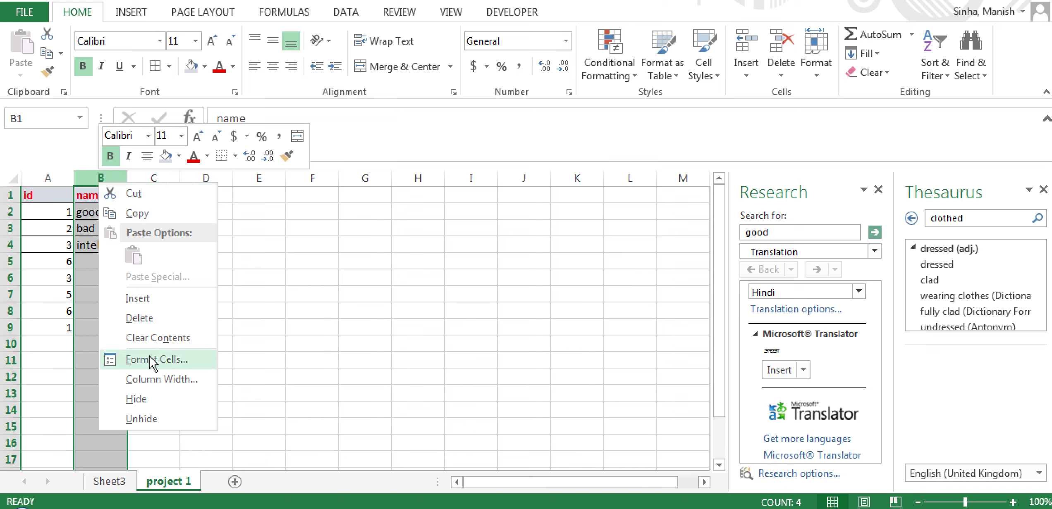
click(83, 179)
right_click(82, 178)
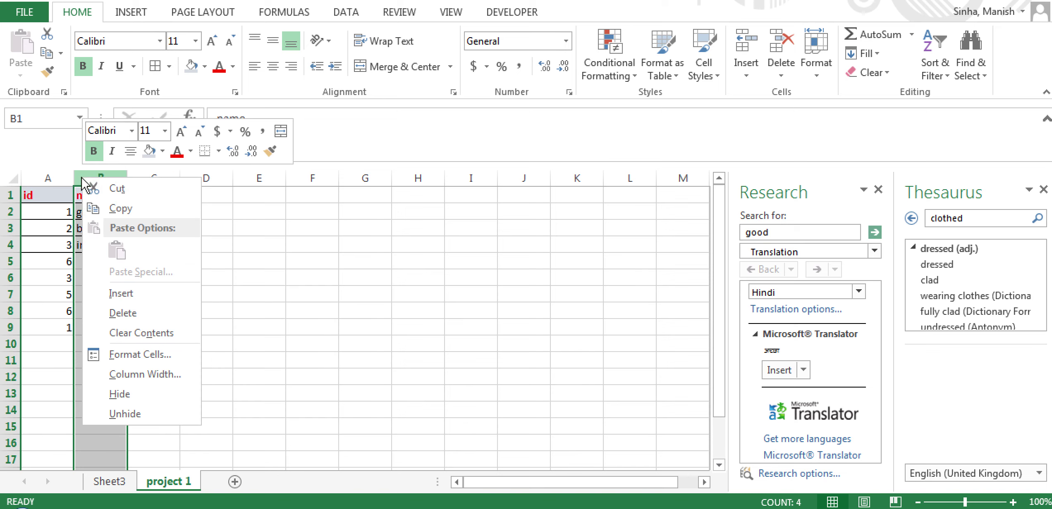
click(136, 352)
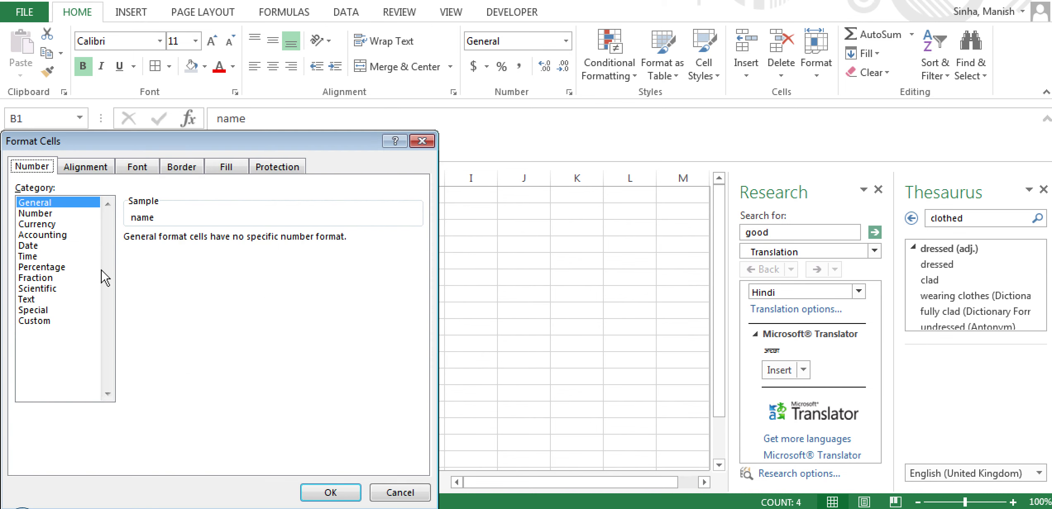
click(85, 167)
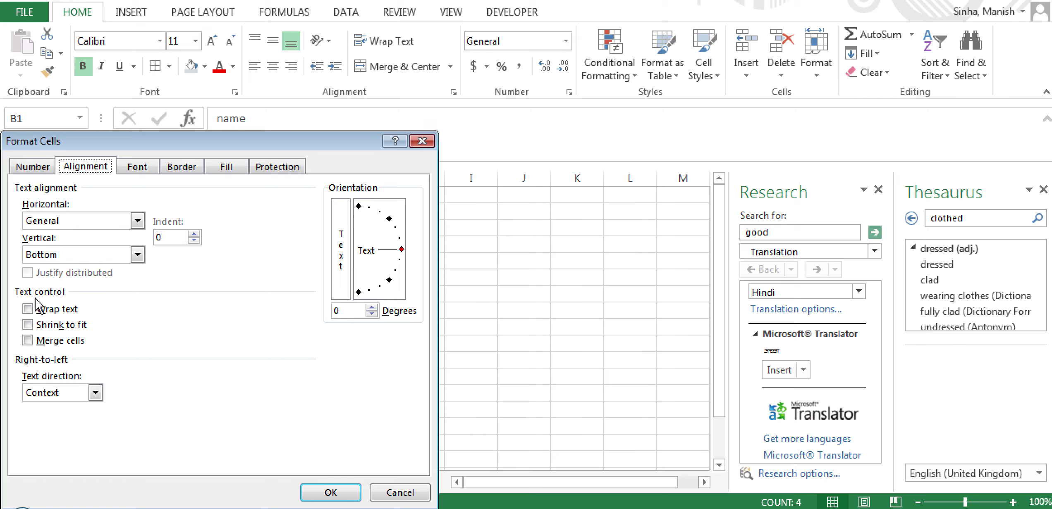
click(28, 310)
click(333, 494)
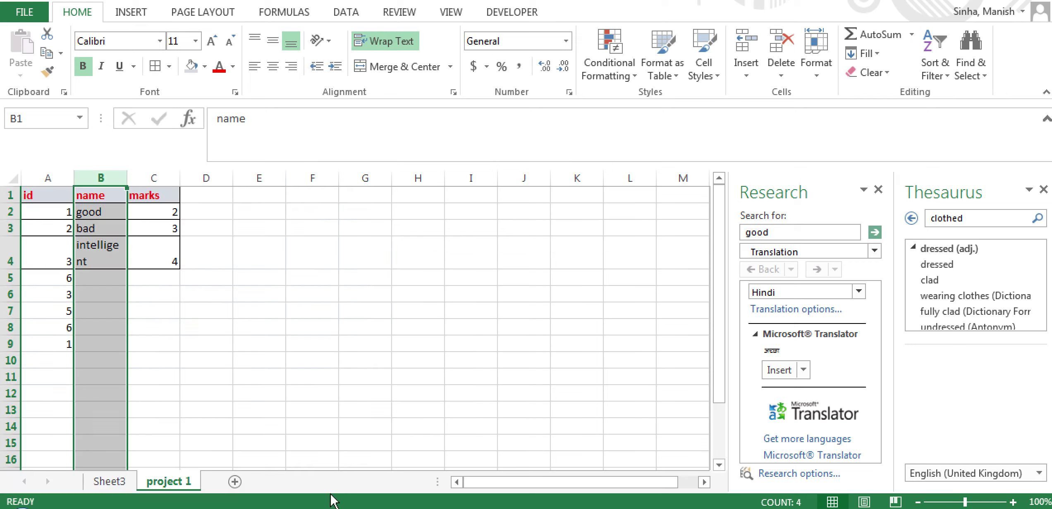
click(109, 251)
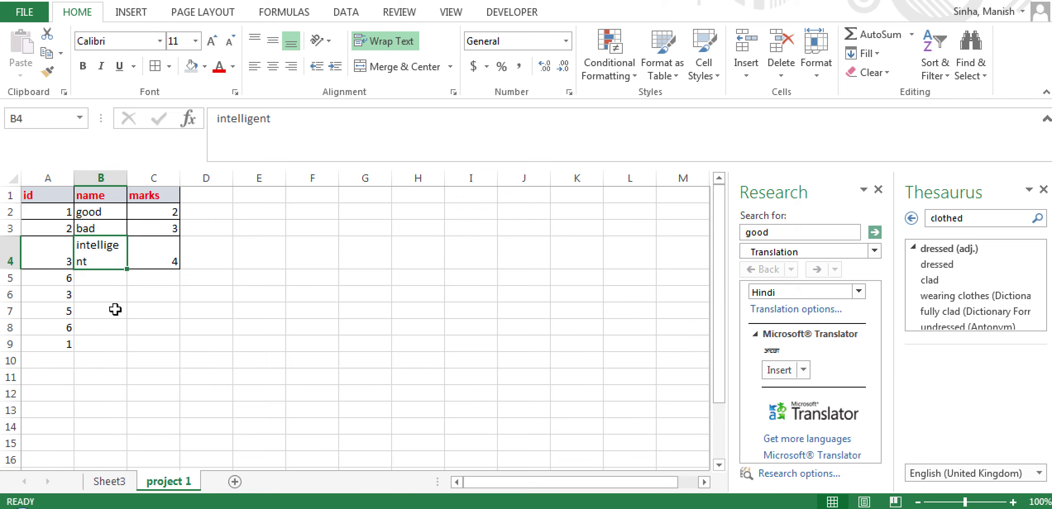
key(ctrl+z)
click(150, 231)
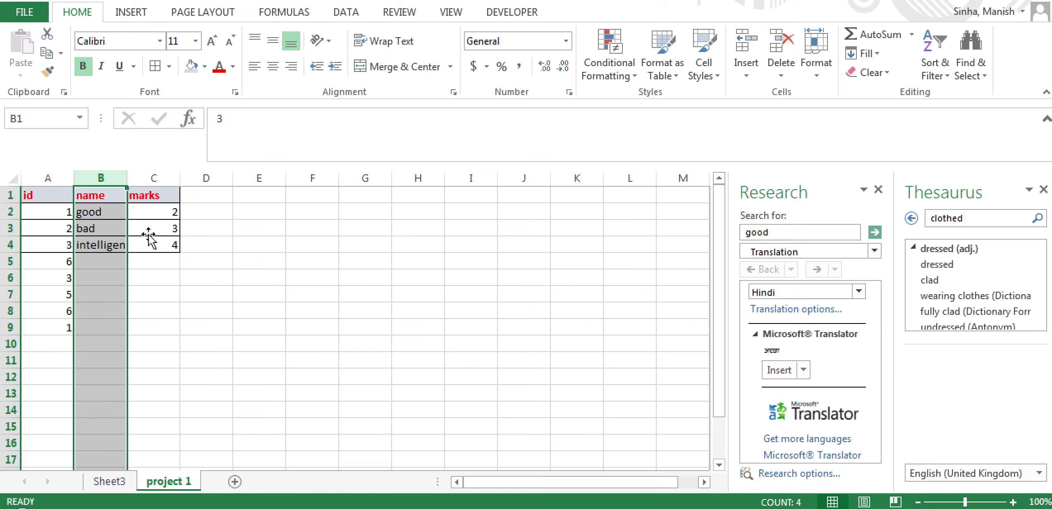
- AutoFit the width of column B to its contents
drag(128, 177, 129, 177)
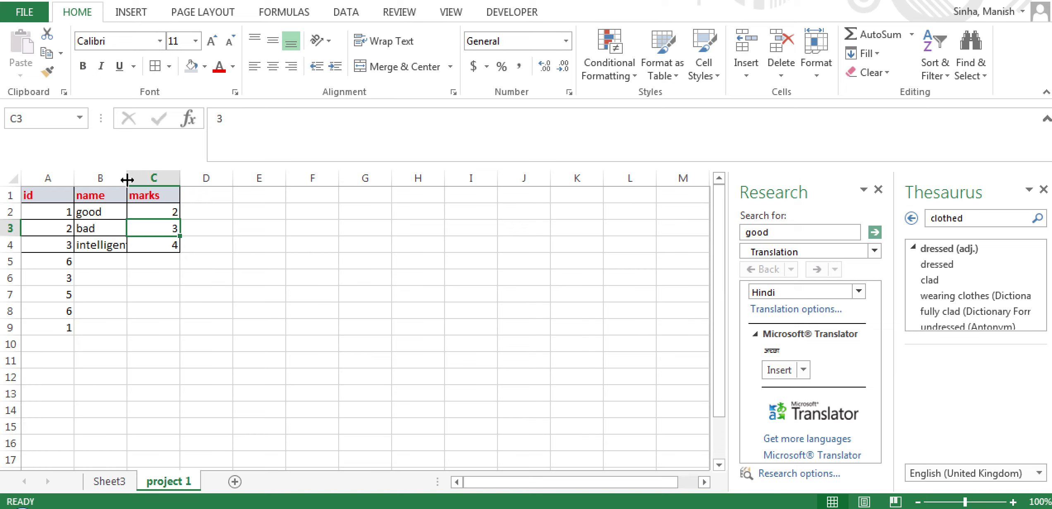
double_click(127, 177)
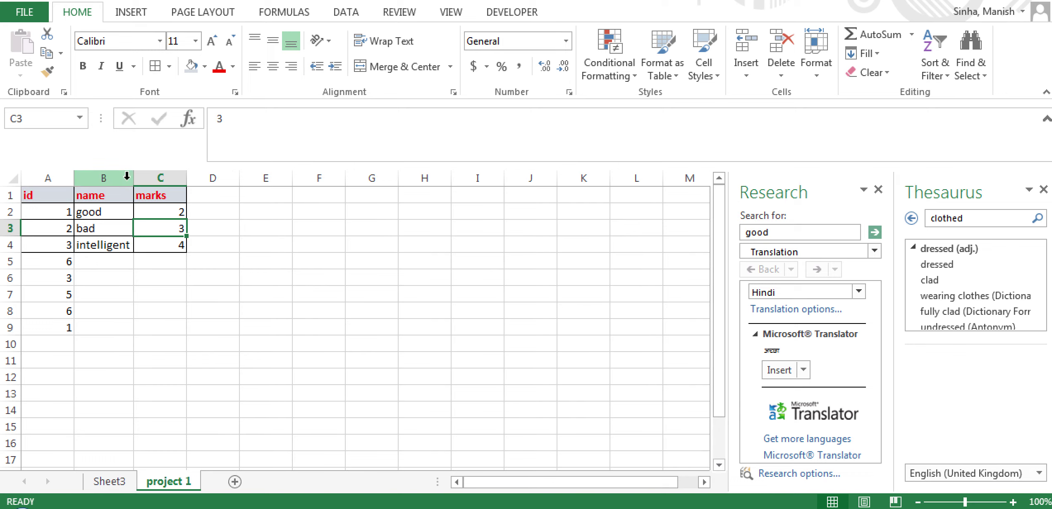
click(117, 246)
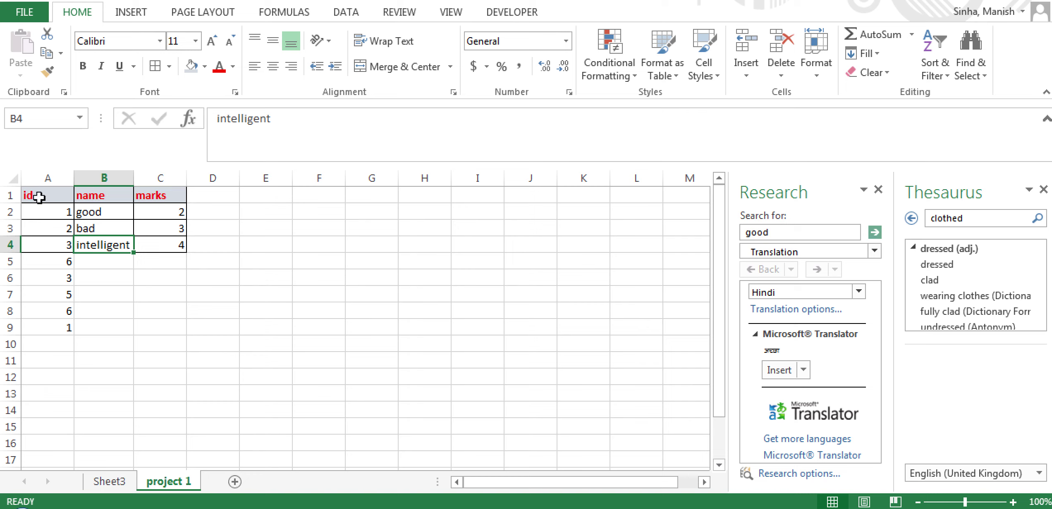
- Add filters to the header row 1 of the table
click(10, 195)
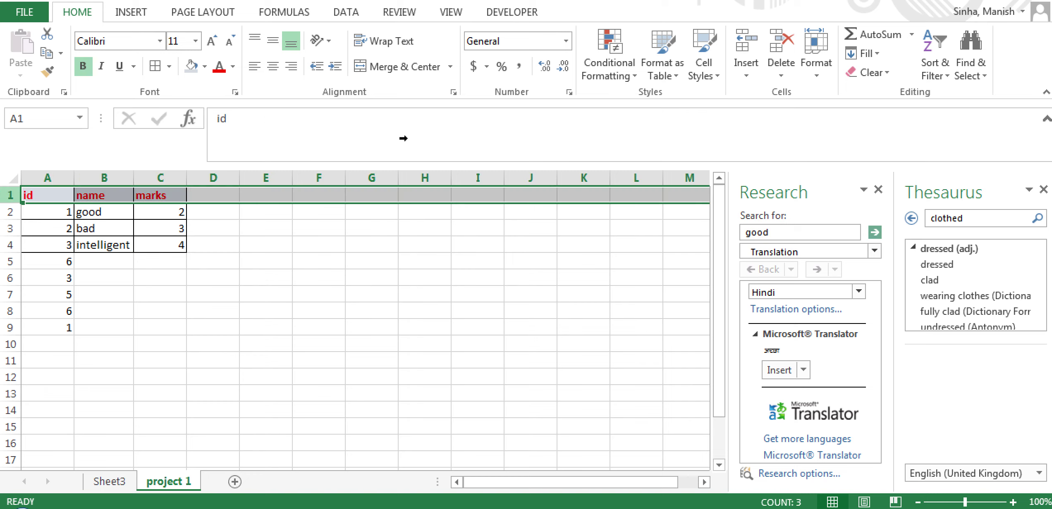
click(935, 76)
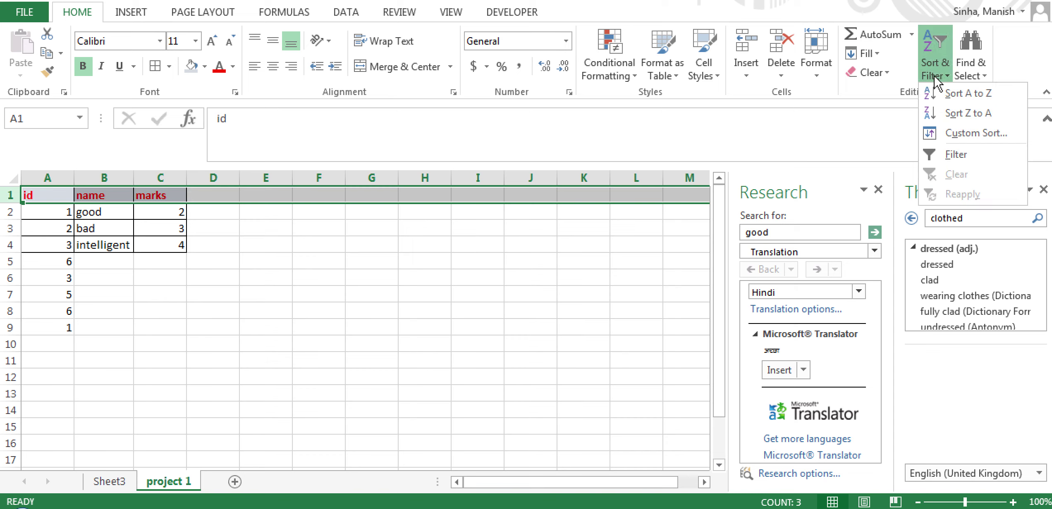
click(946, 155)
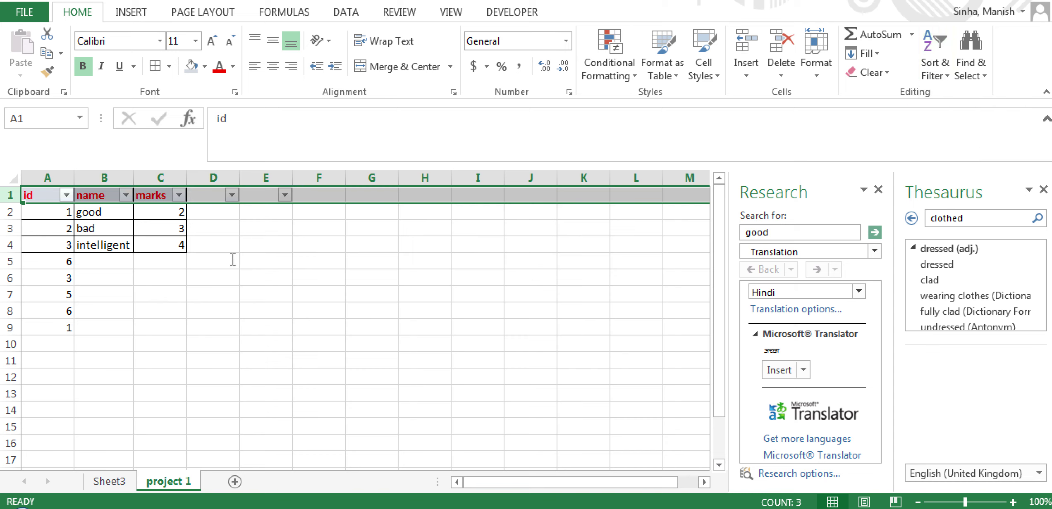
click(120, 227)
- Filter the id column to show only rows with the value 1
click(67, 195)
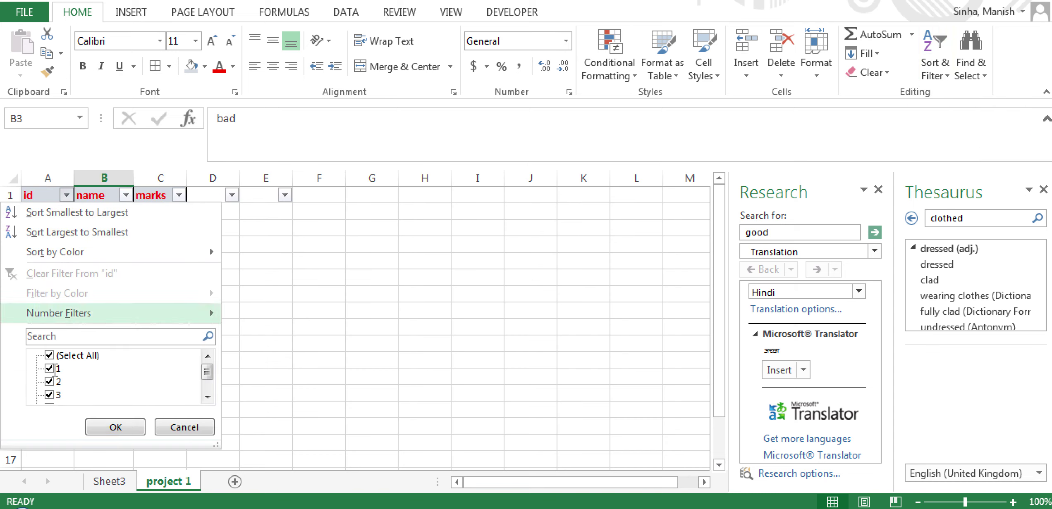
click(49, 355)
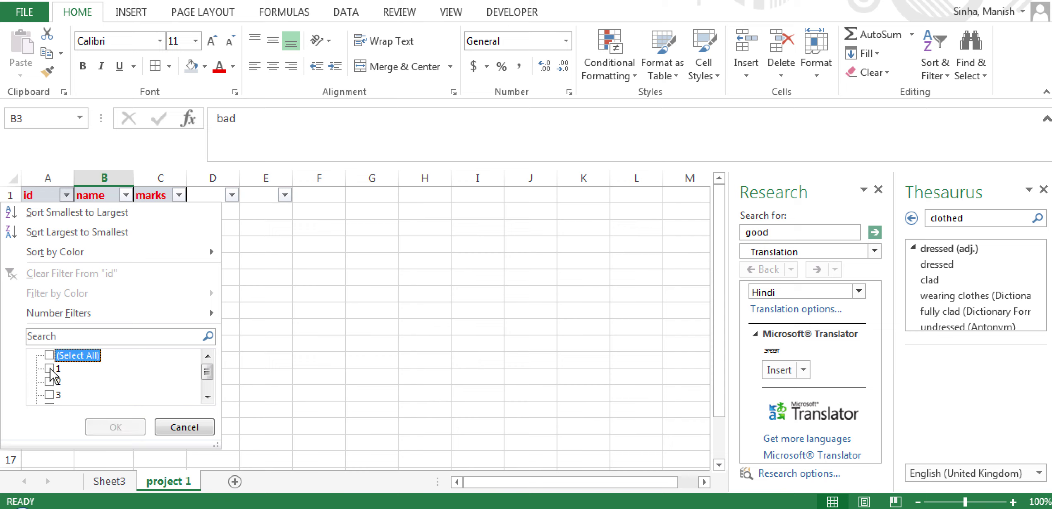
click(50, 369)
click(115, 428)
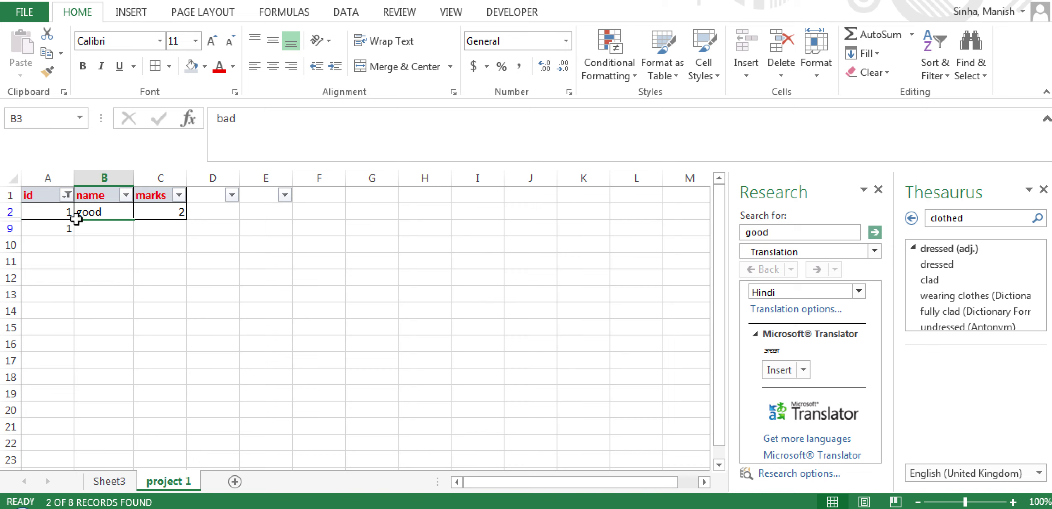
- Reselect all values in the id column's filter to show every row
click(66, 195)
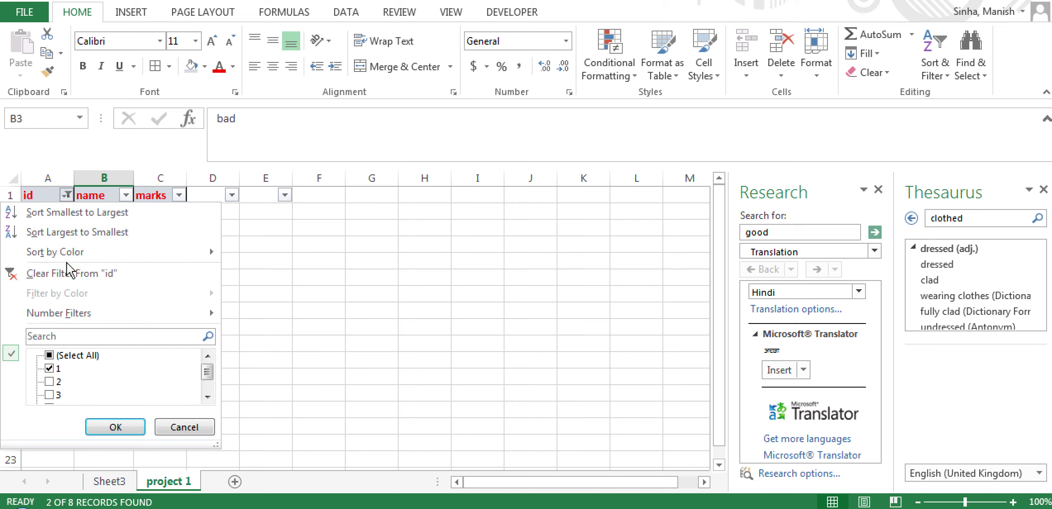
click(48, 357)
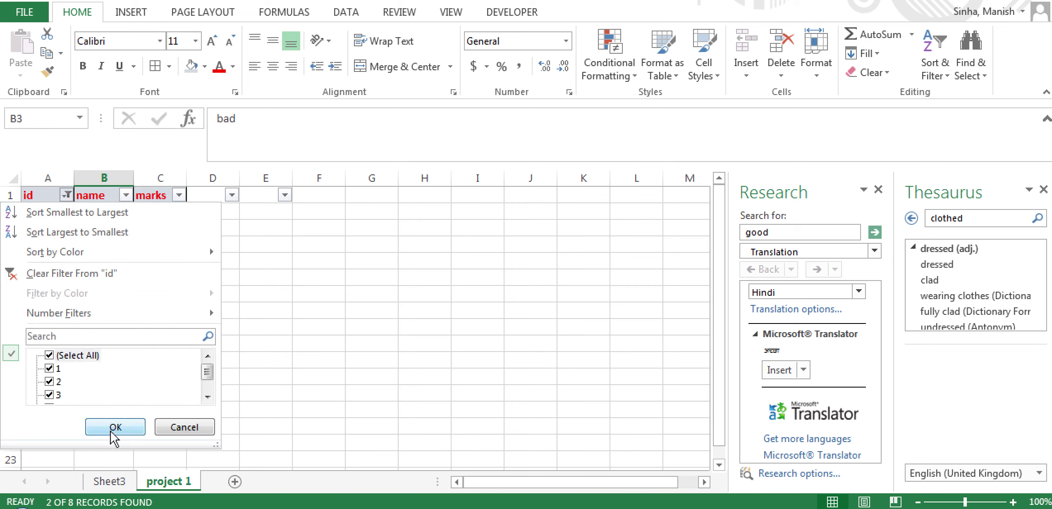
click(114, 428)
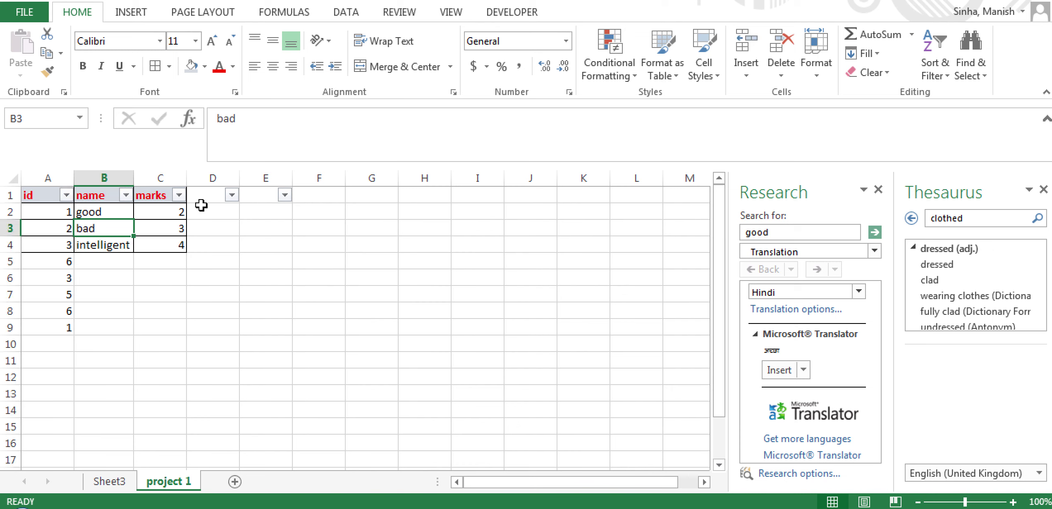
- Insert a 2-D clustered bar chart from the id values A2:A4, previewing the clustered column type first
click(130, 16)
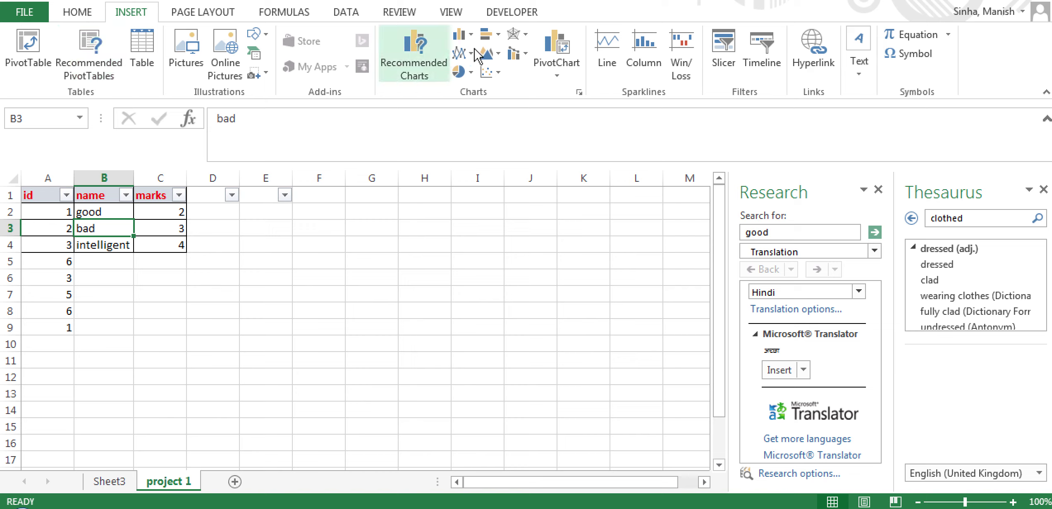
drag(41, 214, 57, 243)
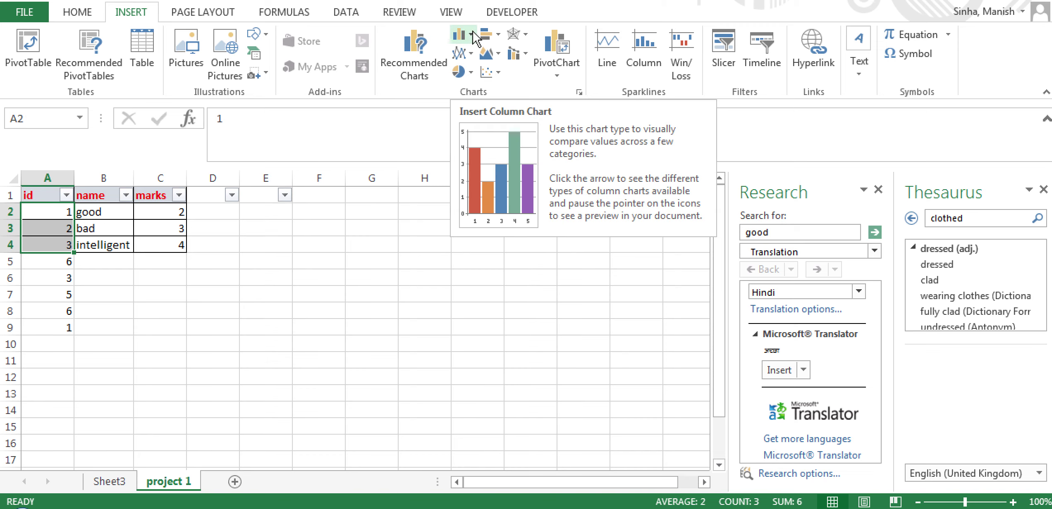
click(472, 36)
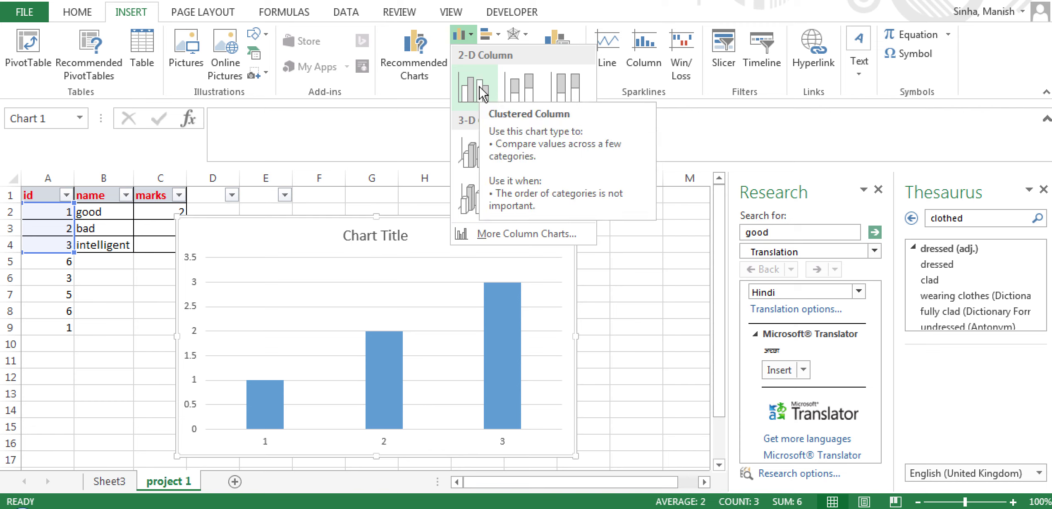
click(498, 35)
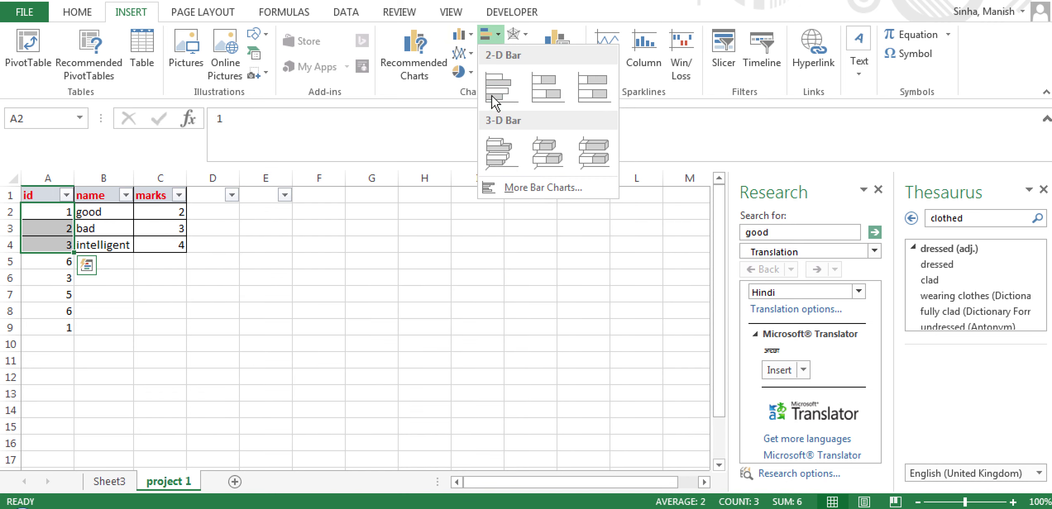
click(498, 93)
click(127, 294)
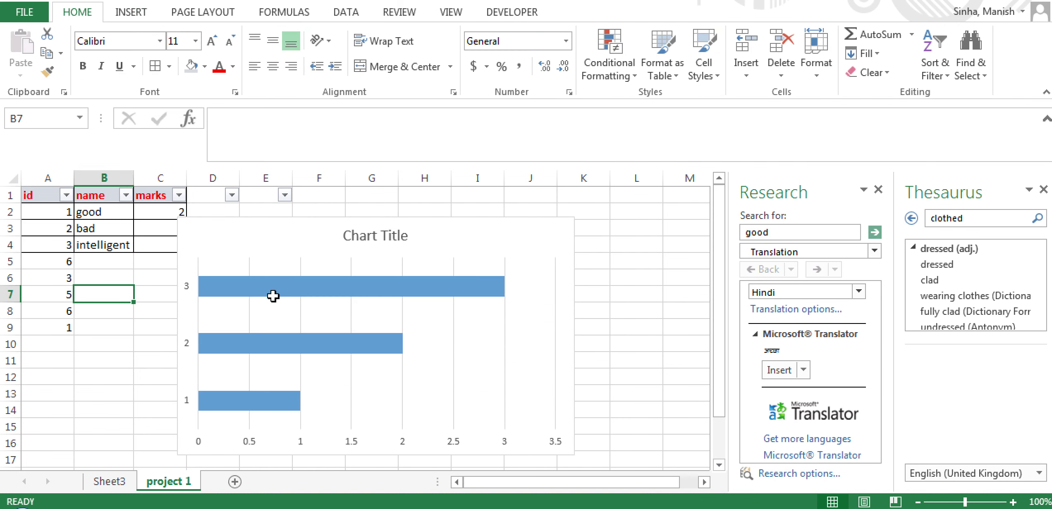
- Check the chart's bars against the id values in A2:A4, and remove the chart from the worksheet
click(283, 407)
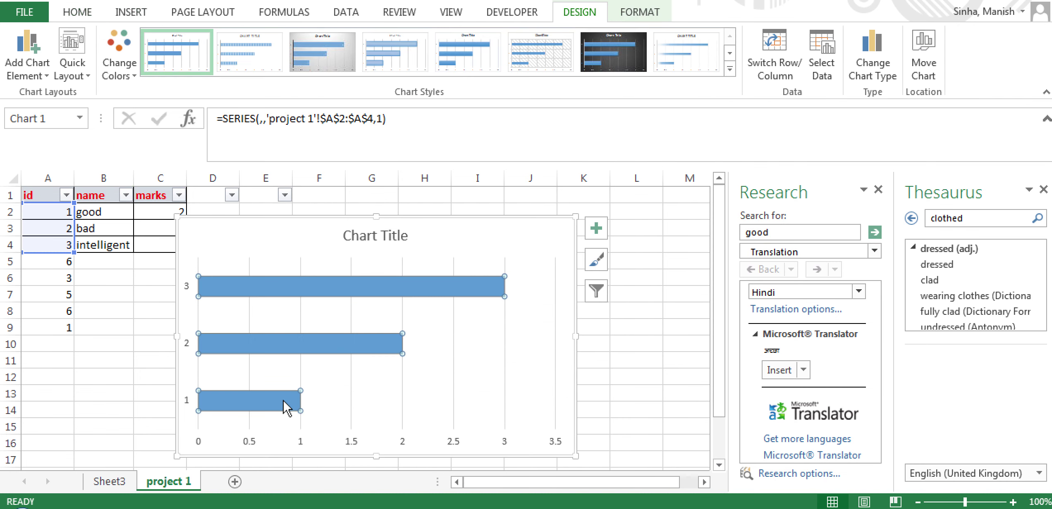
click(52, 217)
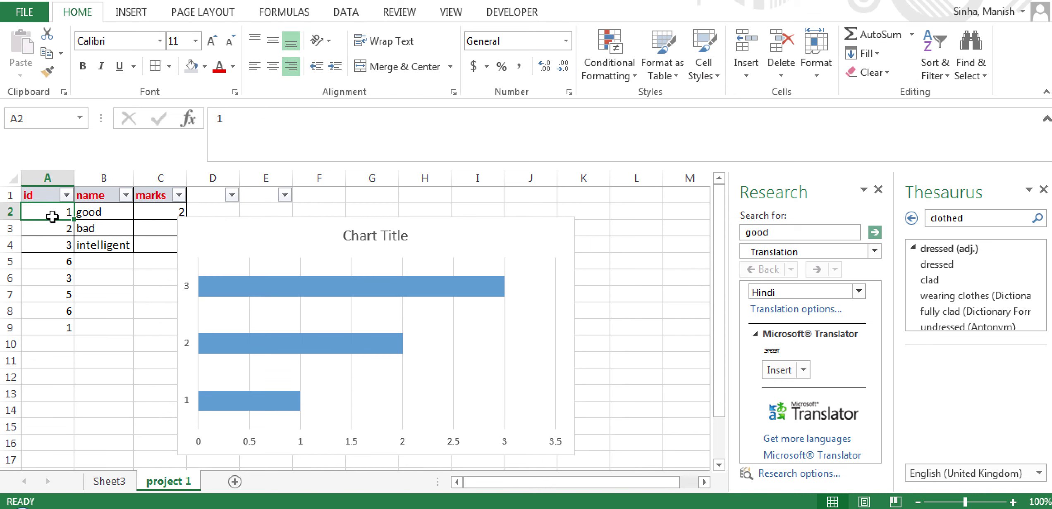
click(52, 245)
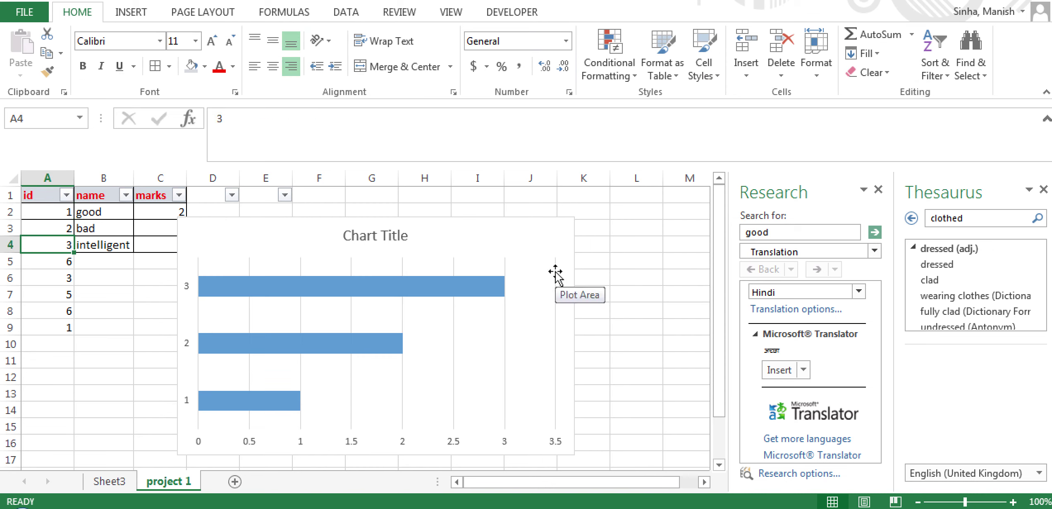
click(653, 244)
key(ctrl+6)
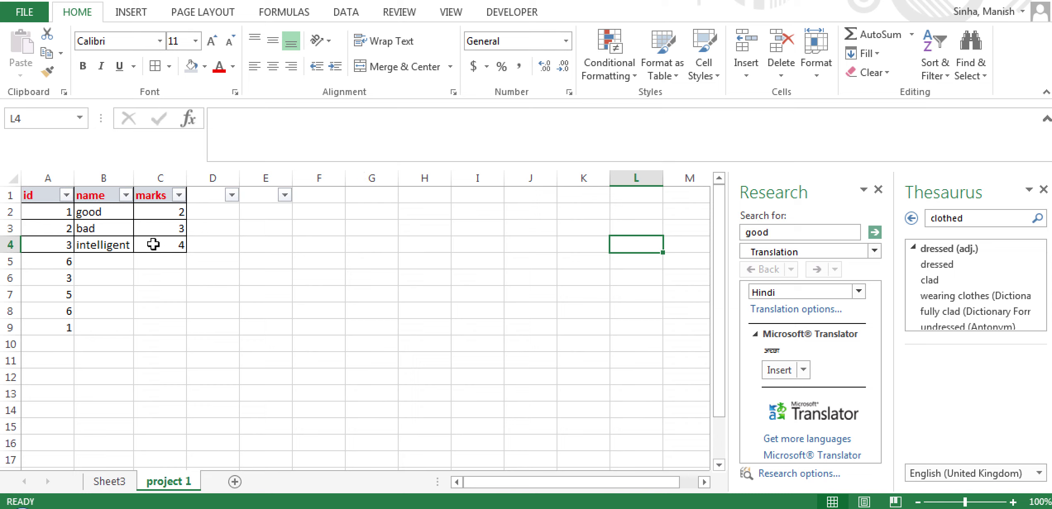
click(113, 233)
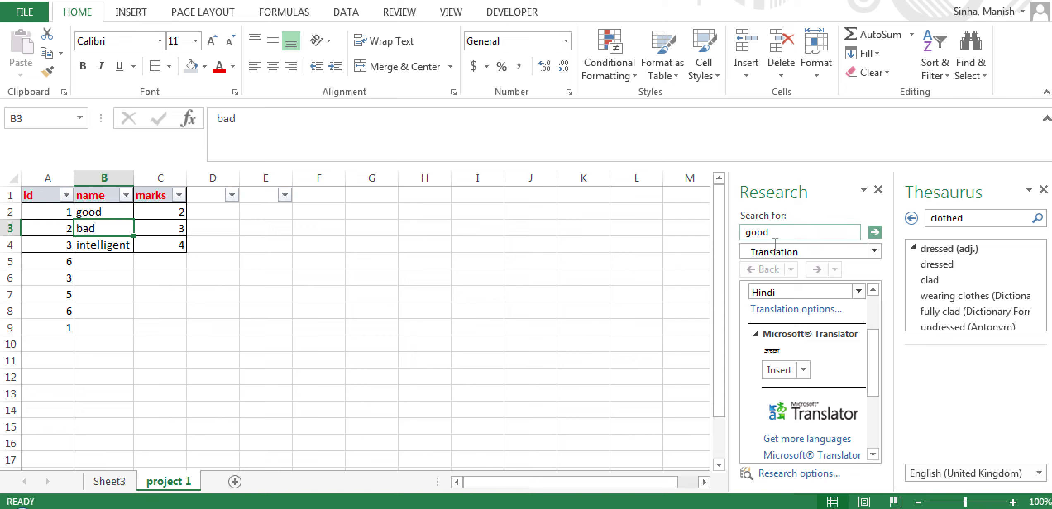
click(131, 16)
click(198, 15)
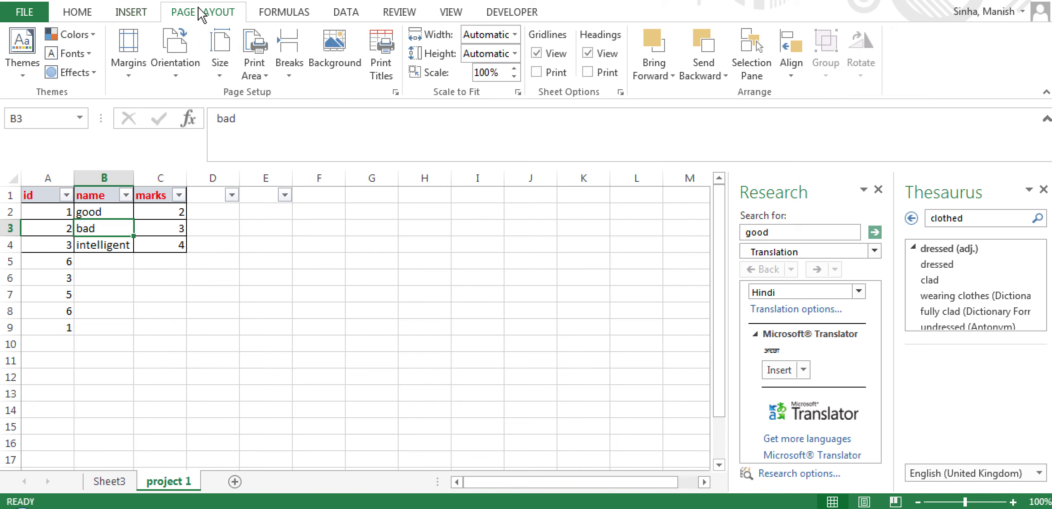
click(283, 17)
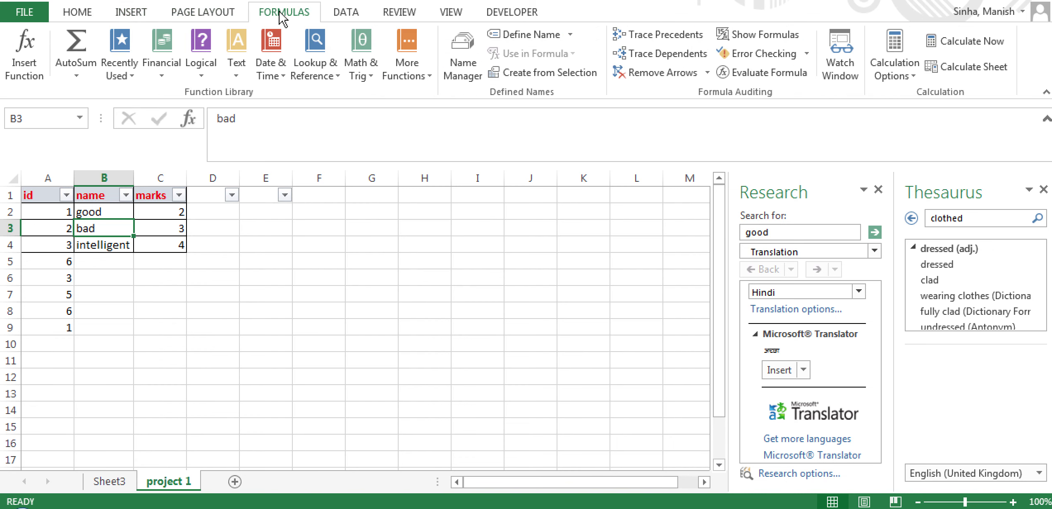
click(377, 17)
click(351, 15)
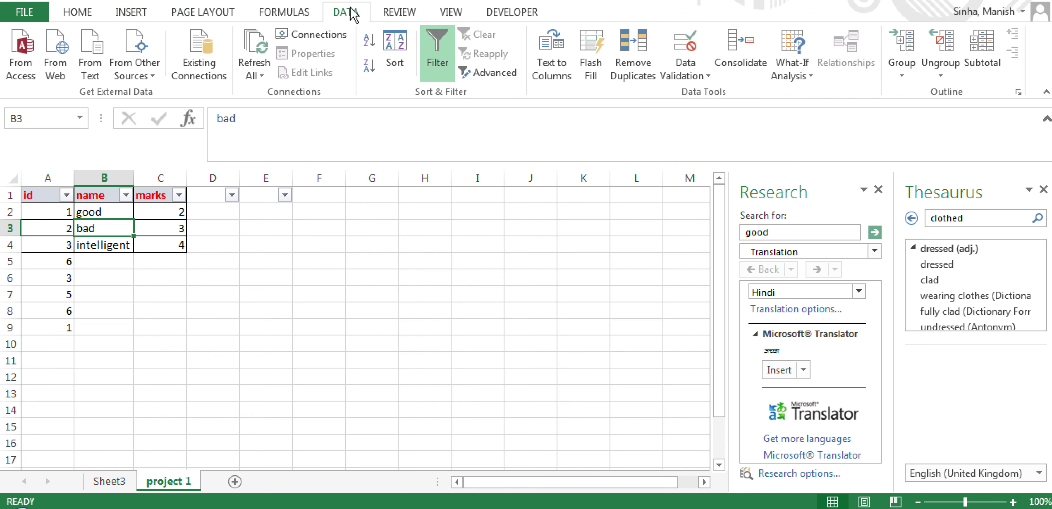
- Dismiss the Bitbucket login window, run a spelling check from cell B3, and decline to continue from the beginning of the sheet
click(396, 15)
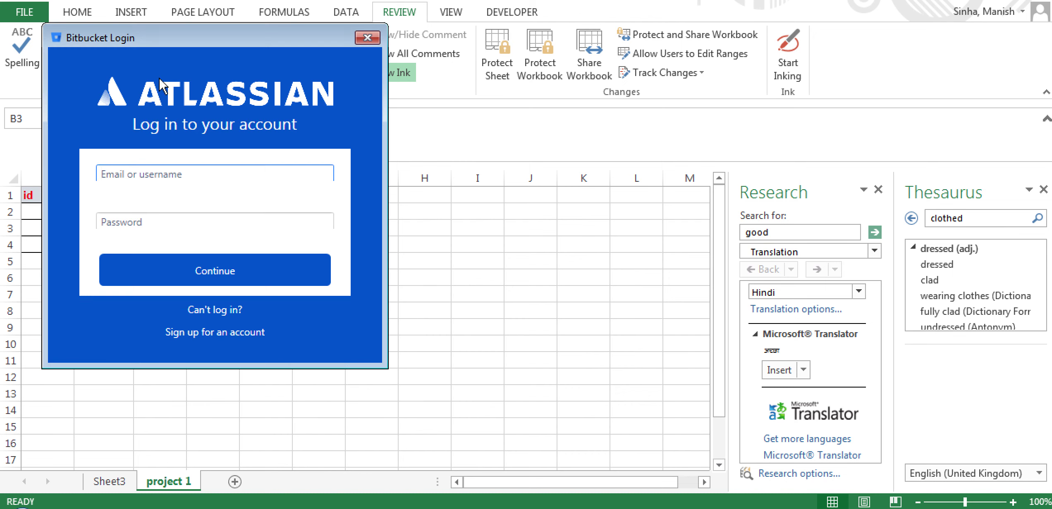
click(372, 36)
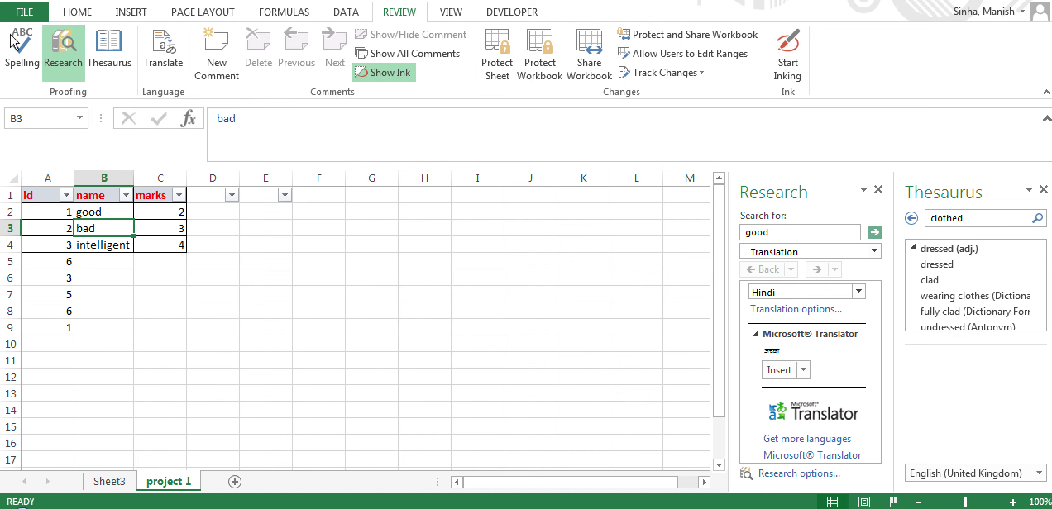
click(18, 64)
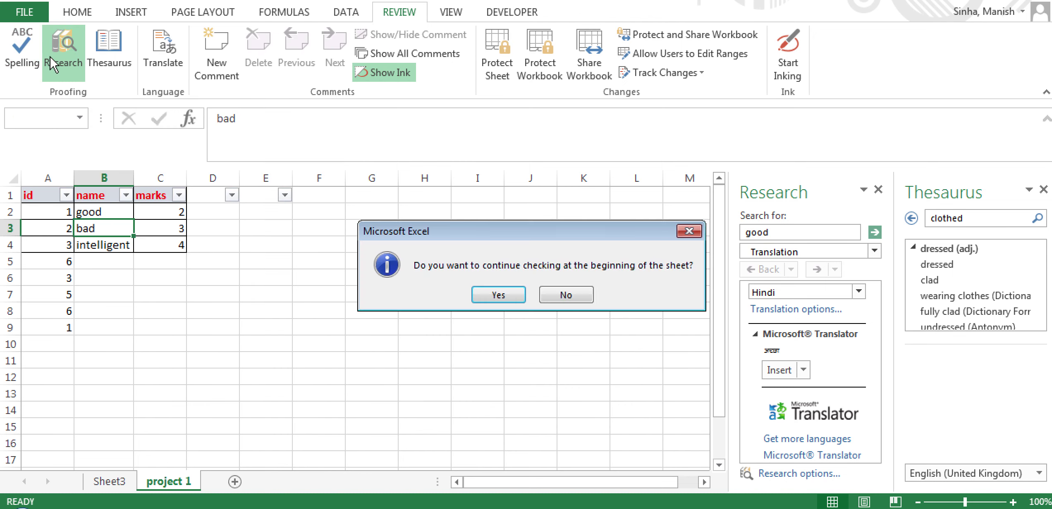
click(558, 296)
- Enter bad as the name in cell B3
click(783, 233)
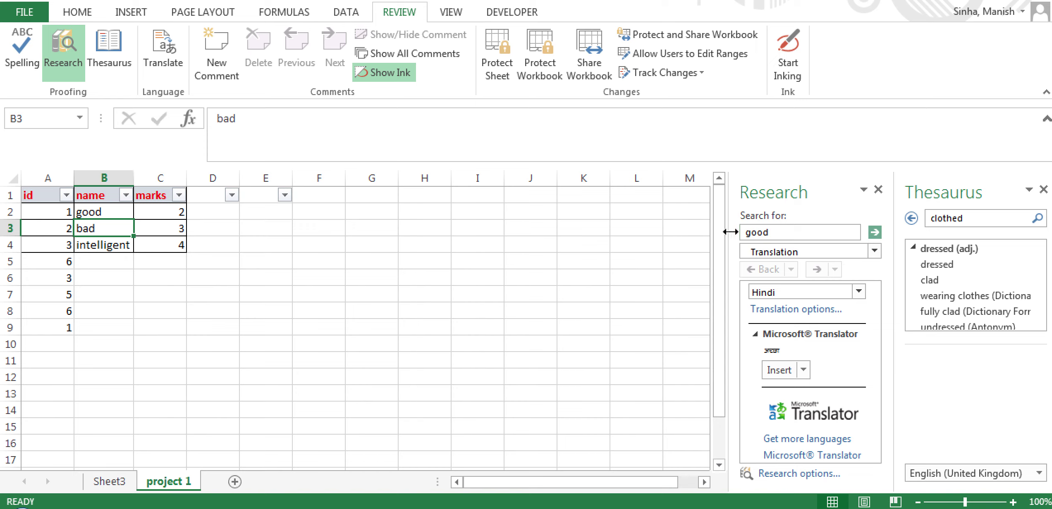
text(bad)
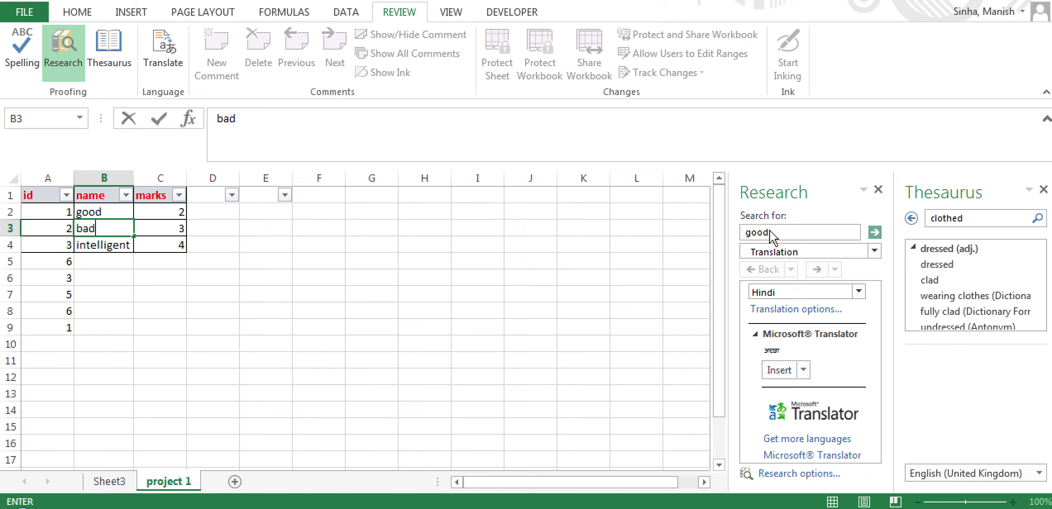
click(112, 230)
click(85, 239)
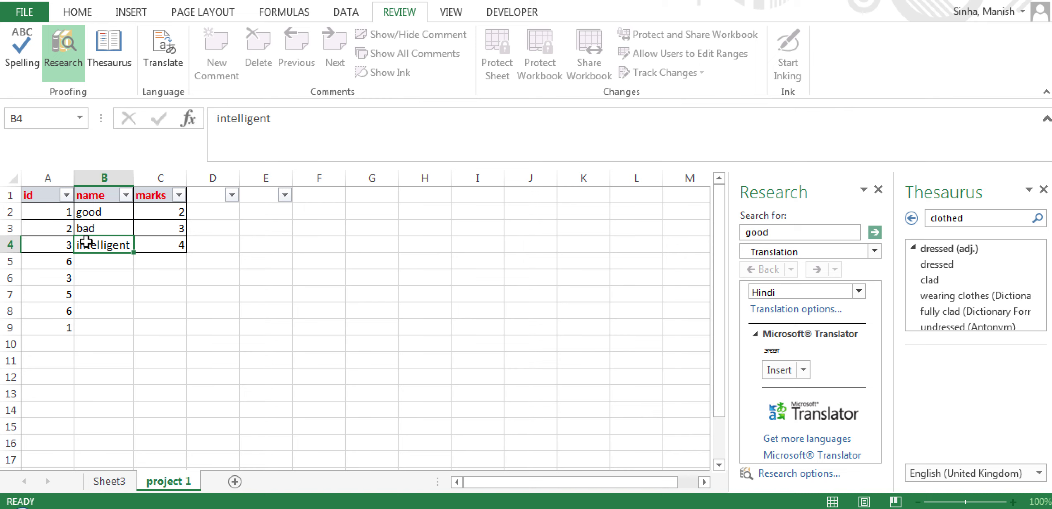
- Look up synonyms for the word in cell B3 in the Thesaurus, and close the Thesaurus pane
click(87, 228)
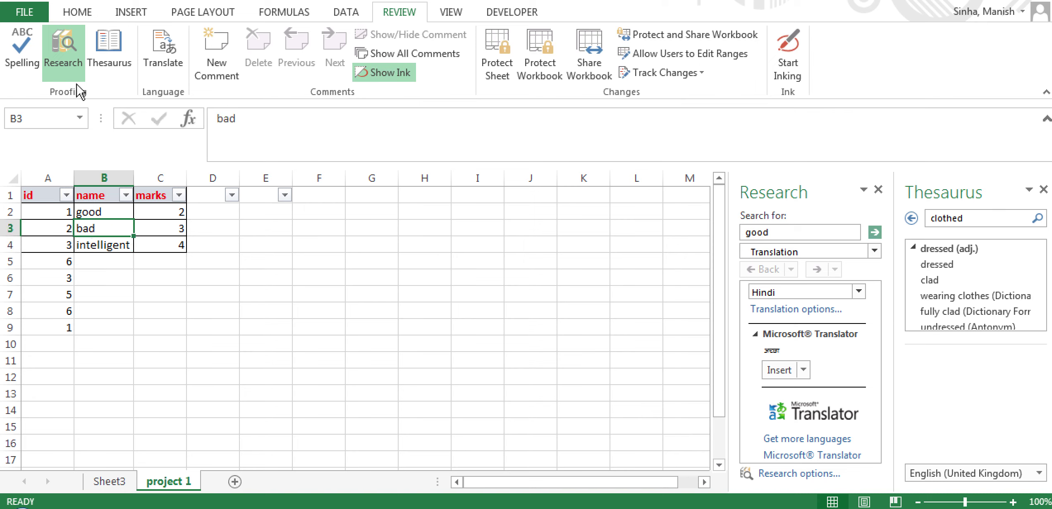
click(117, 57)
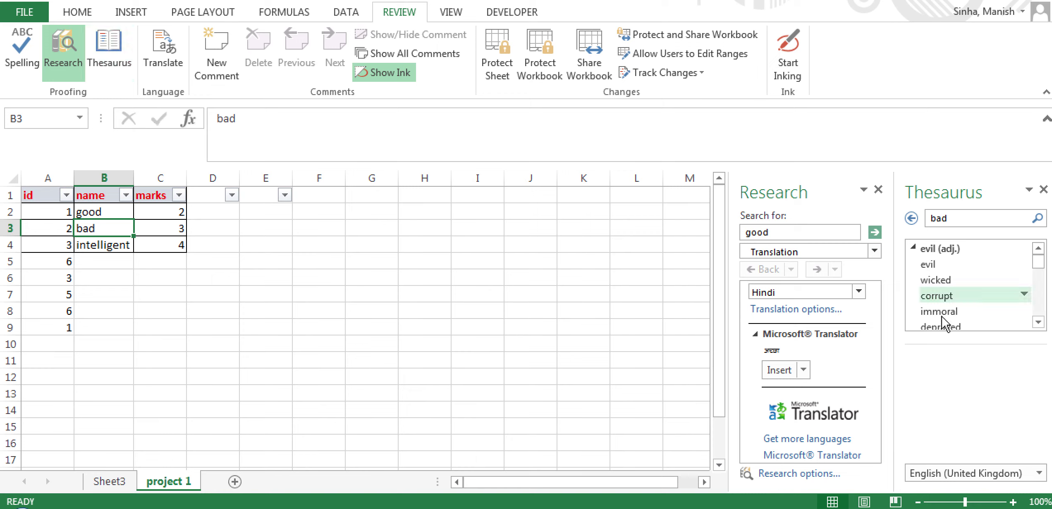
scroll(941, 314, down, 3)
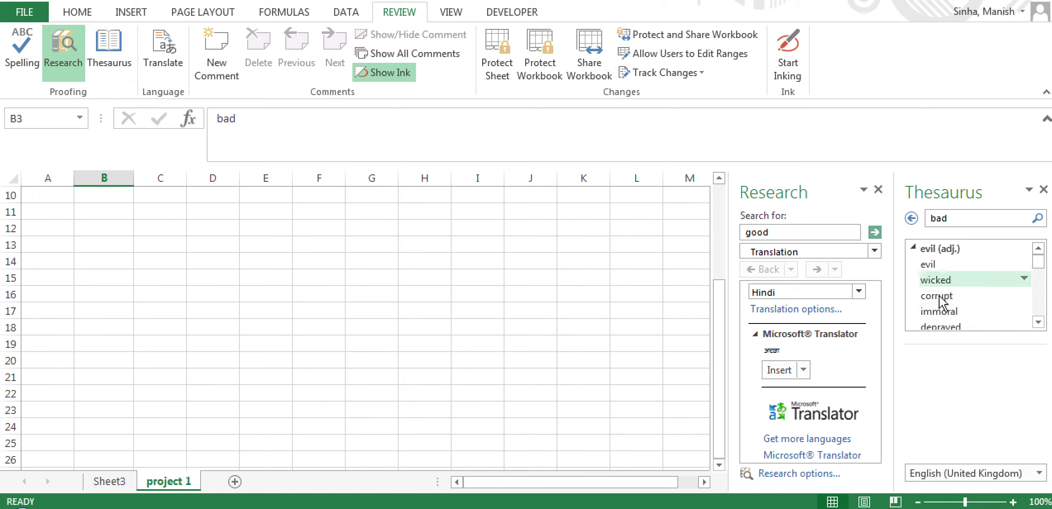
scroll(309, 296, up, 3)
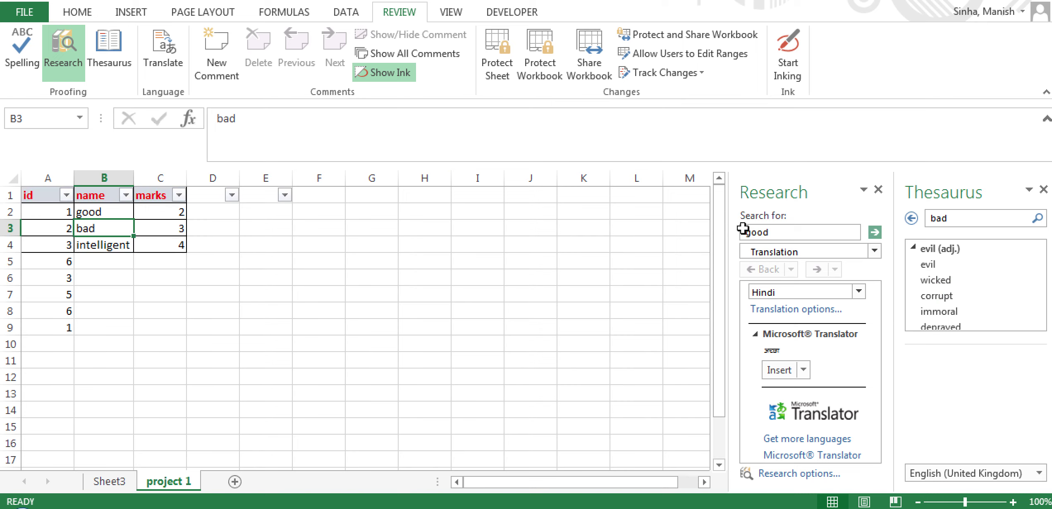
click(1044, 189)
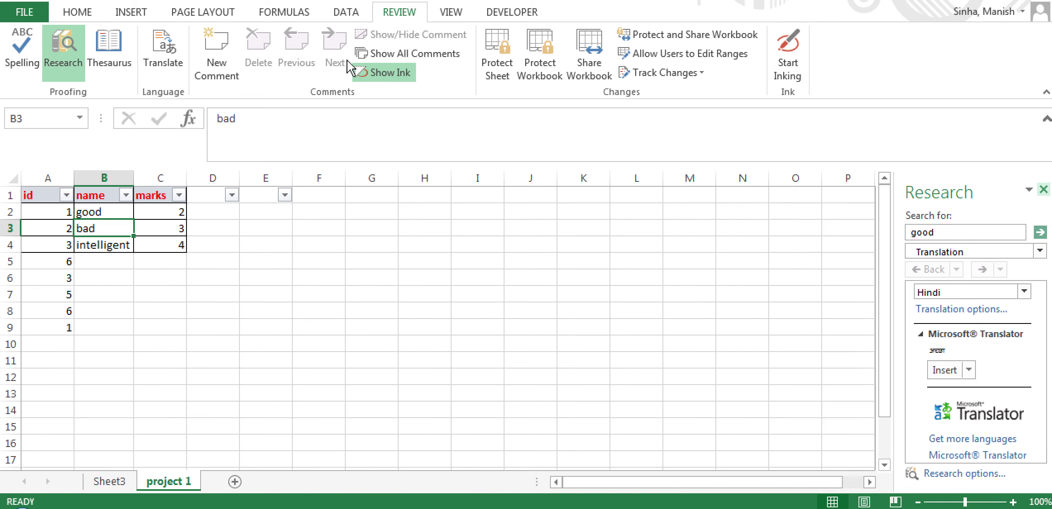
click(451, 12)
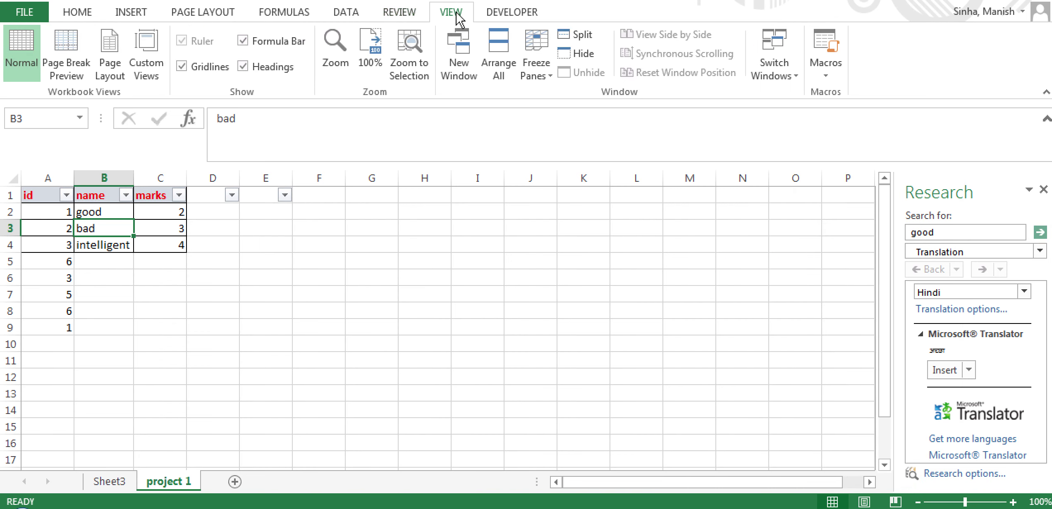
click(358, 13)
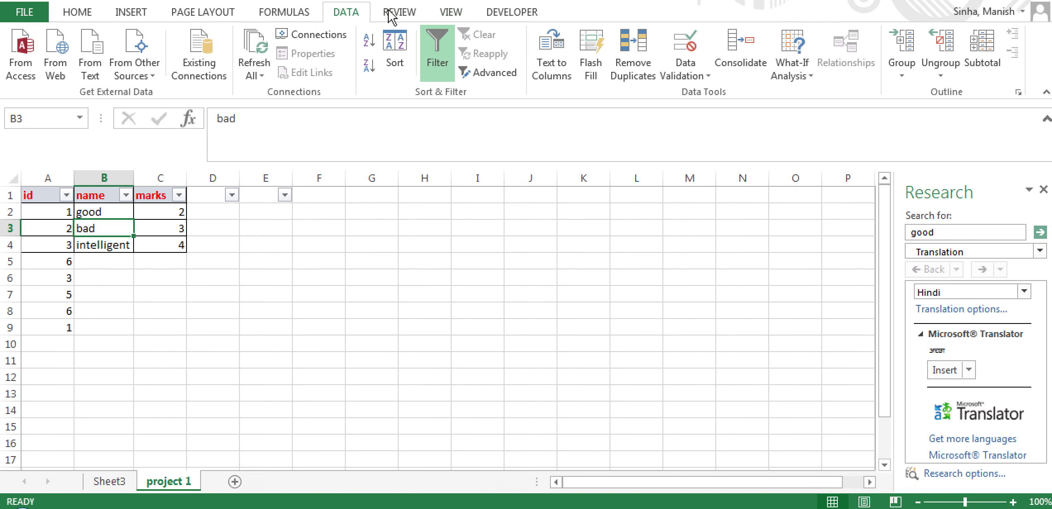
click(396, 13)
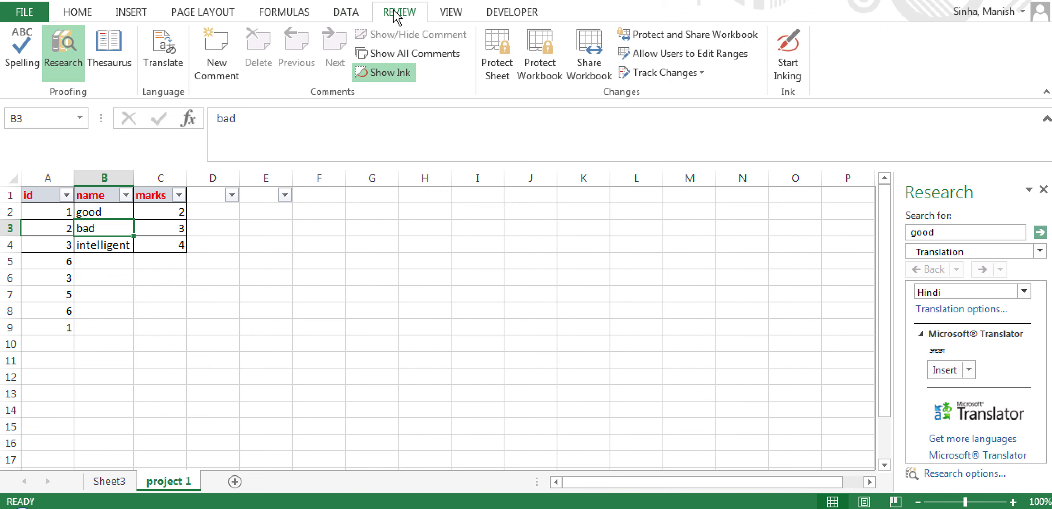
click(280, 18)
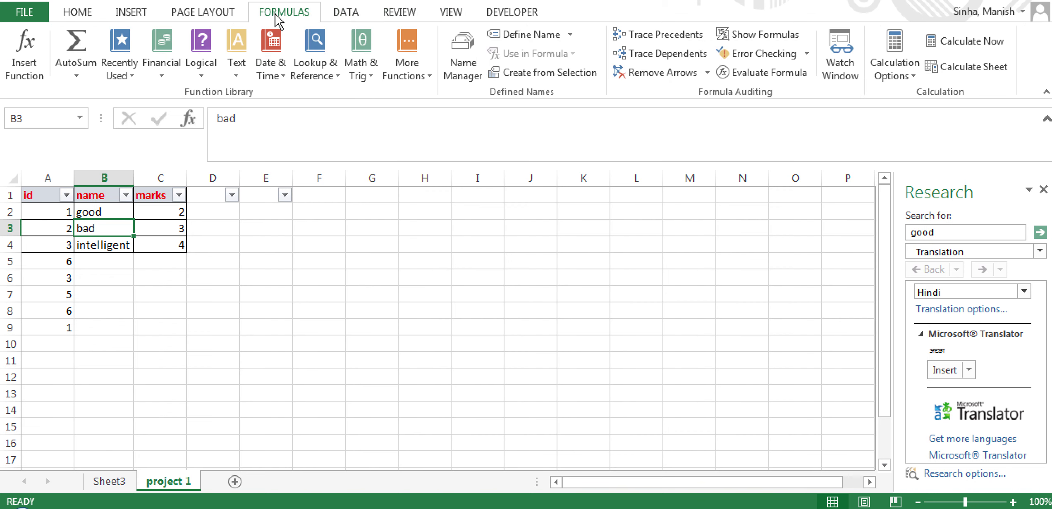
click(225, 17)
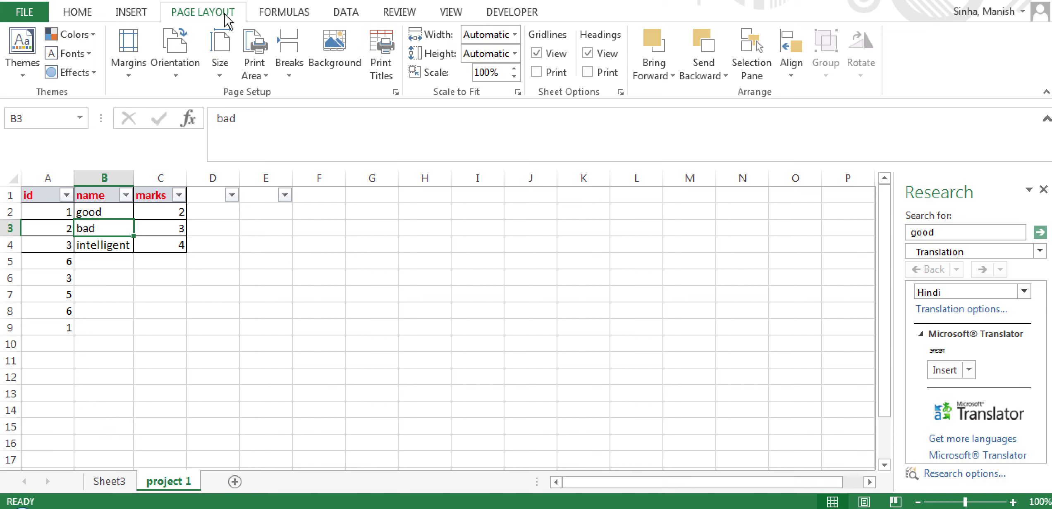
- Fill the id cells A2:A4 with dark gray, previewing an orange fill first
click(100, 17)
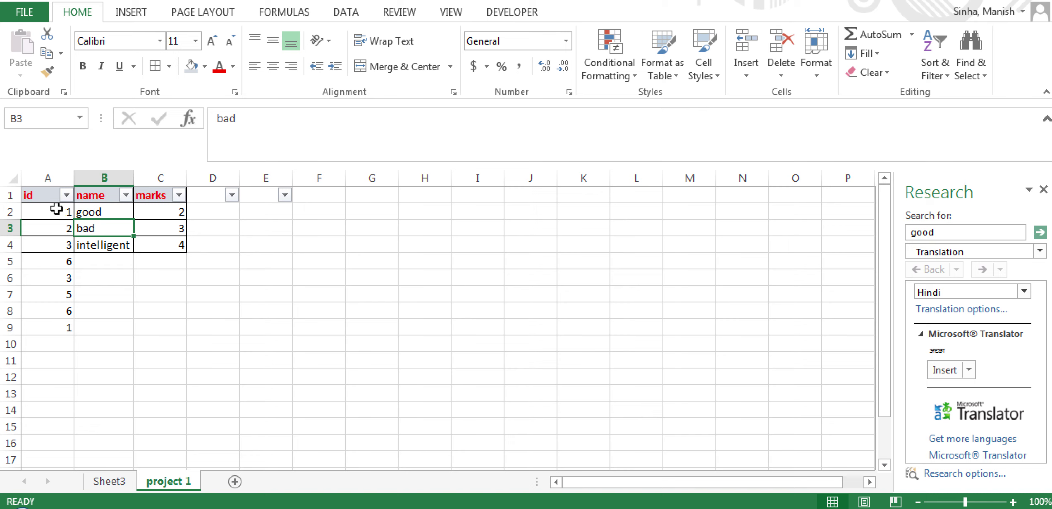
drag(57, 209, 56, 243)
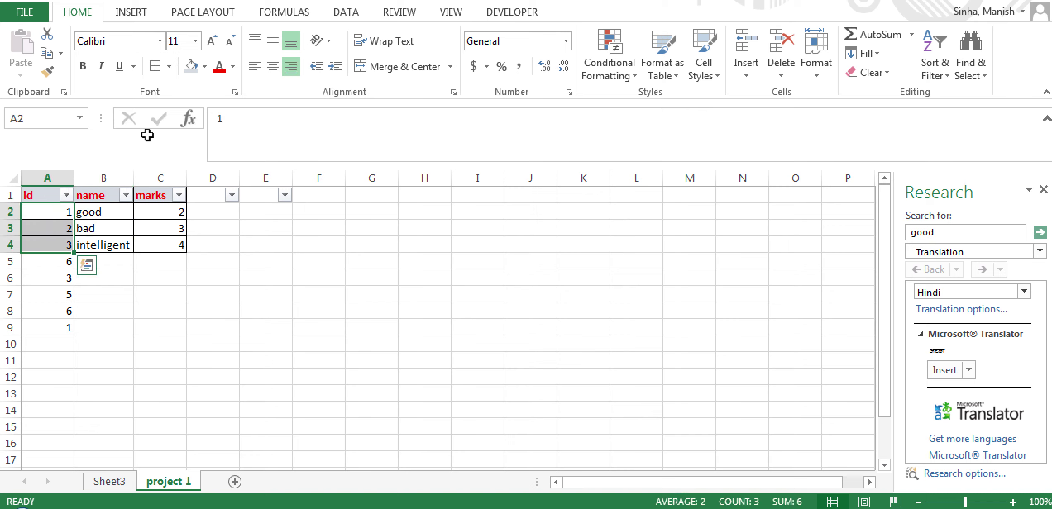
click(204, 66)
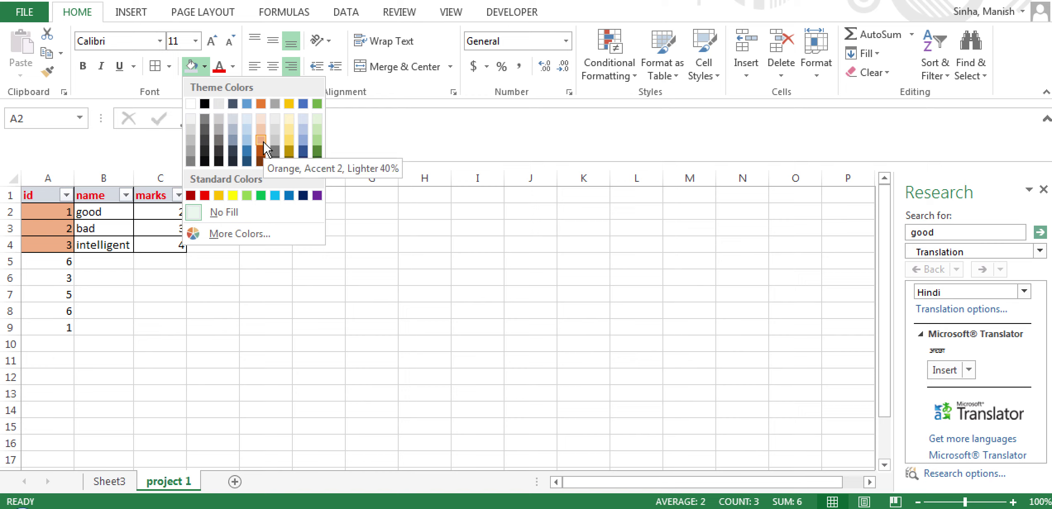
click(294, 284)
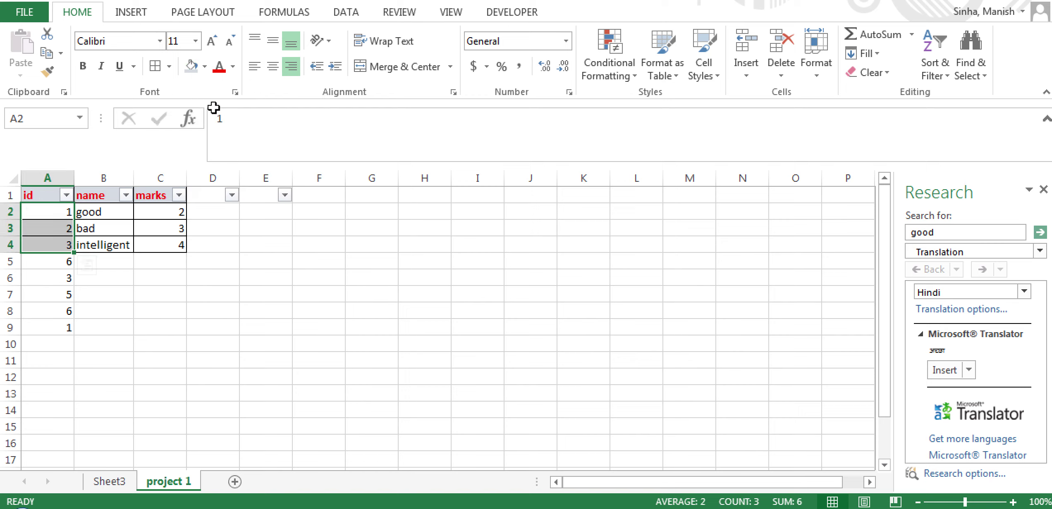
click(205, 67)
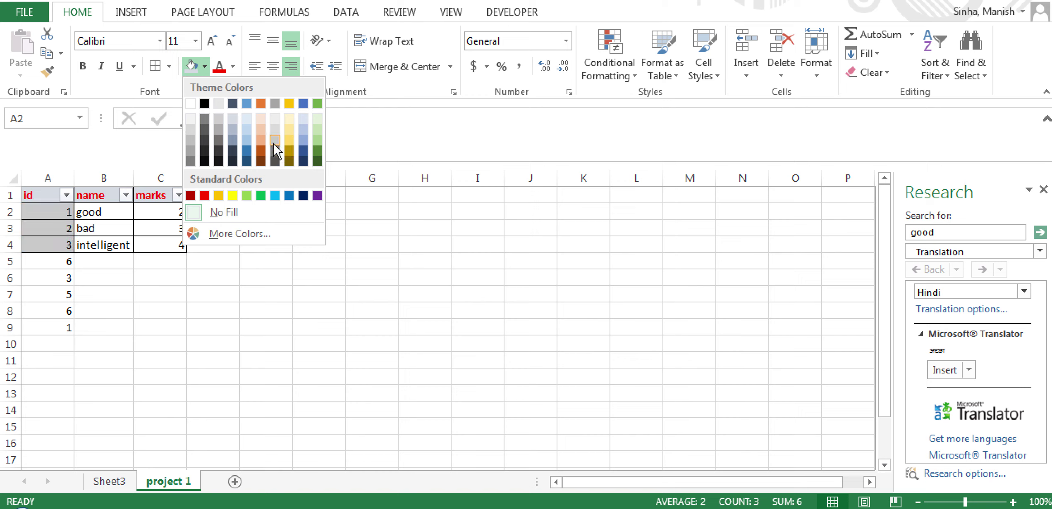
click(275, 151)
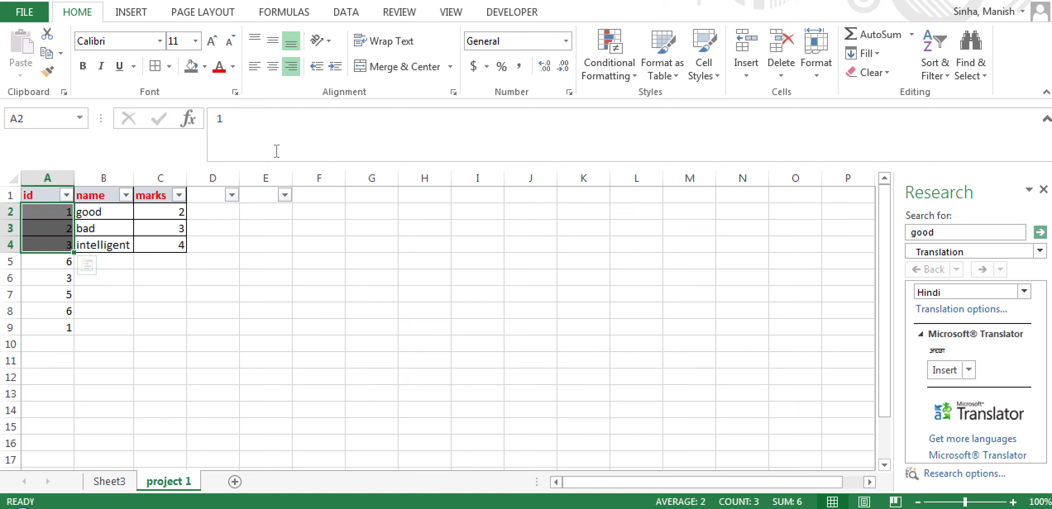
- Copy the formatting of the id cells A2:A4 onto the name cells B2:B4 with Format Painter
click(40, 211)
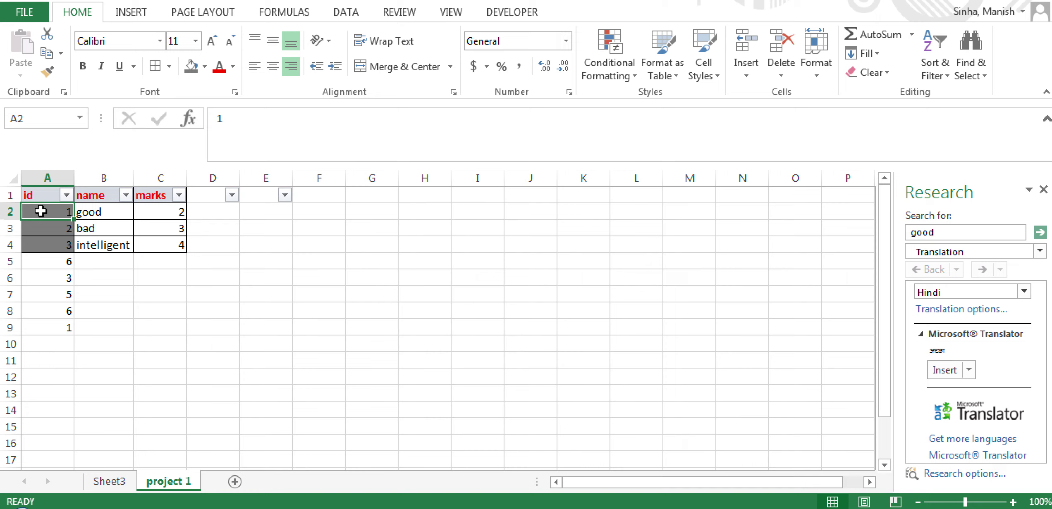
drag(40, 211, 42, 241)
click(42, 279)
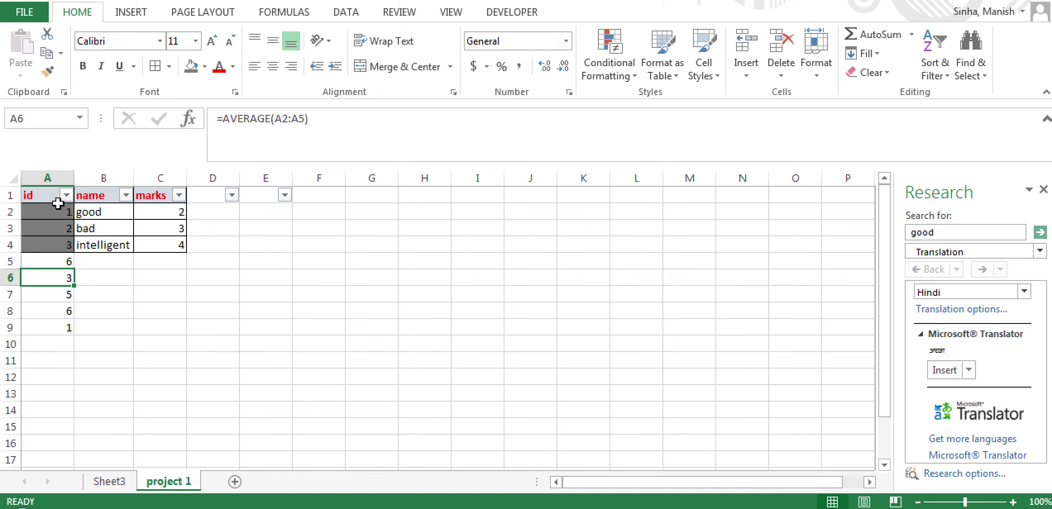
drag(57, 211, 58, 242)
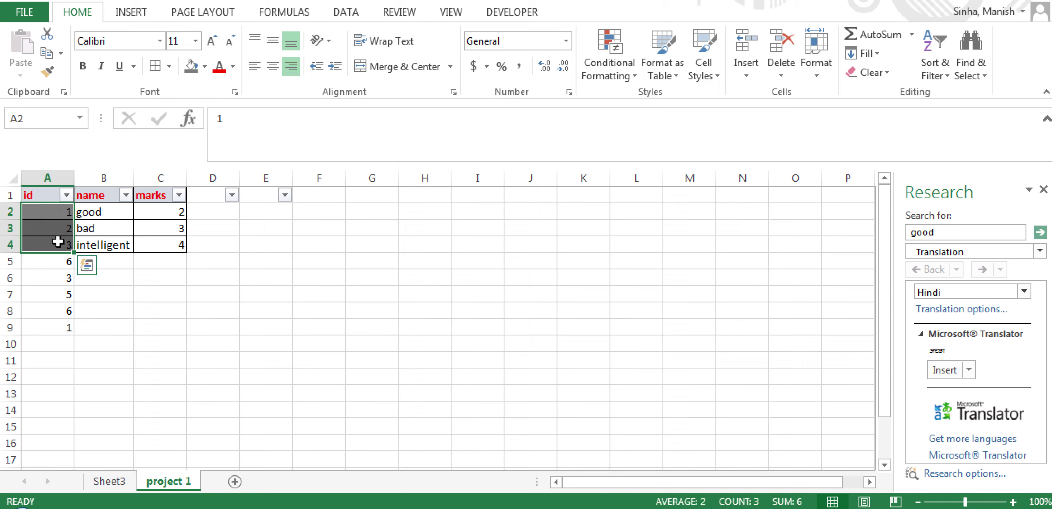
click(49, 74)
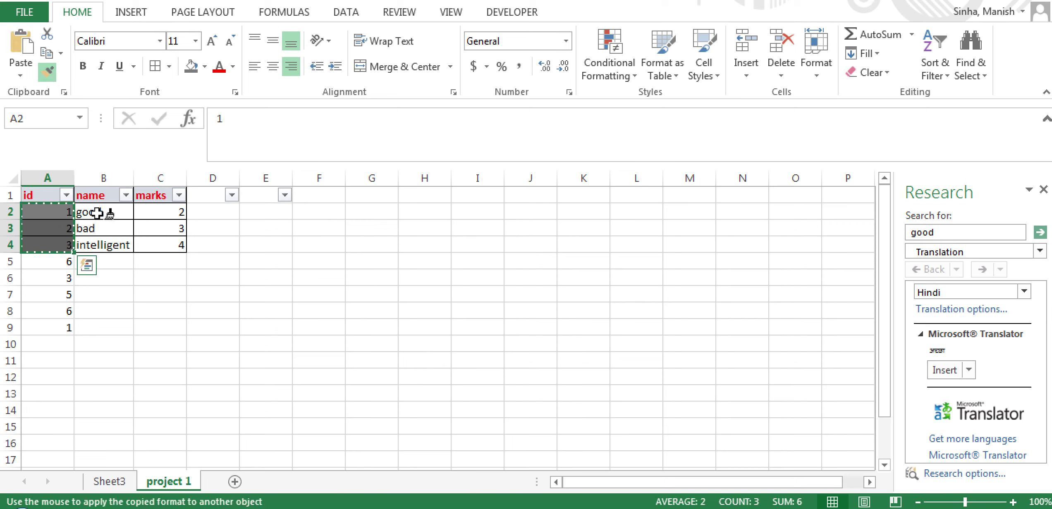
click(97, 213)
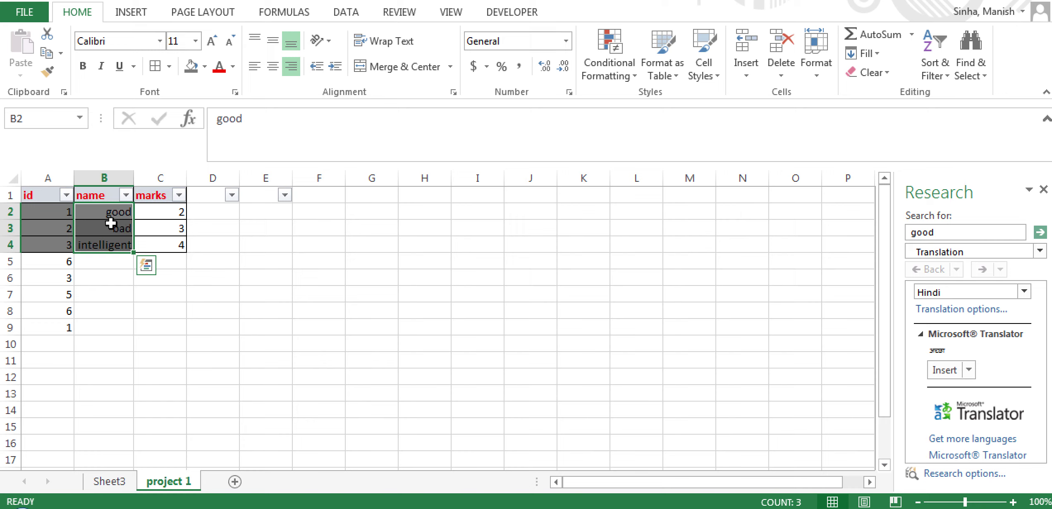
- Copy the name header's formatting from B1 onto the marks value in C2 with Format Painter
click(97, 195)
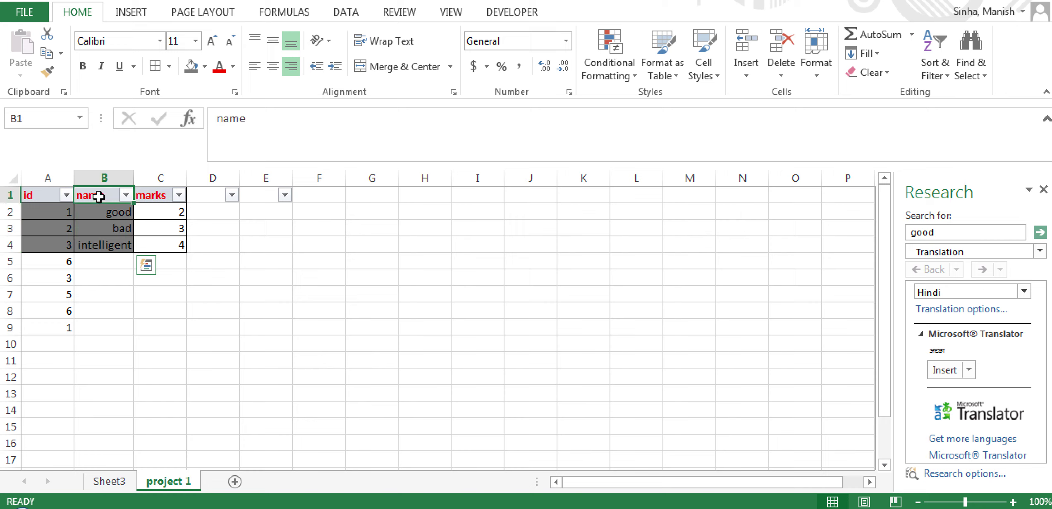
click(47, 71)
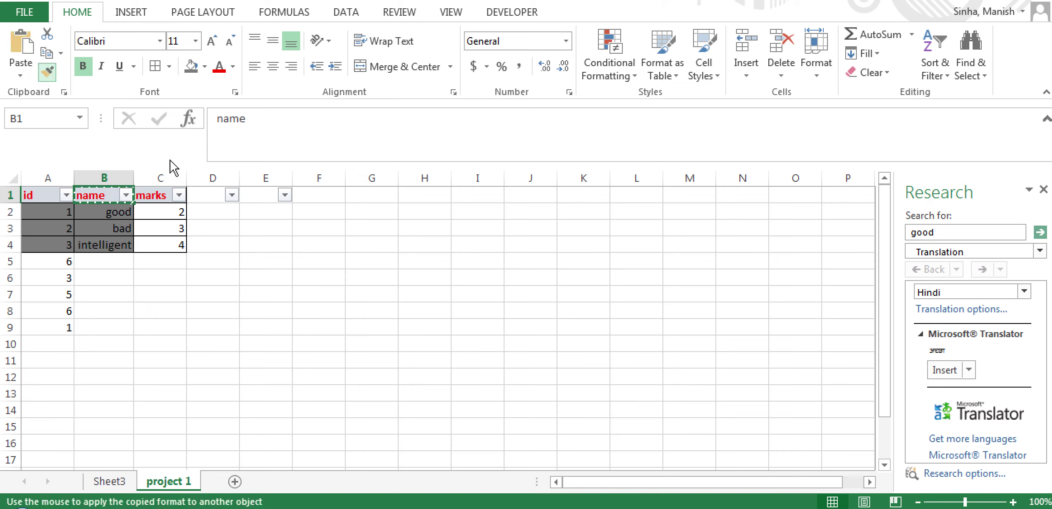
click(160, 213)
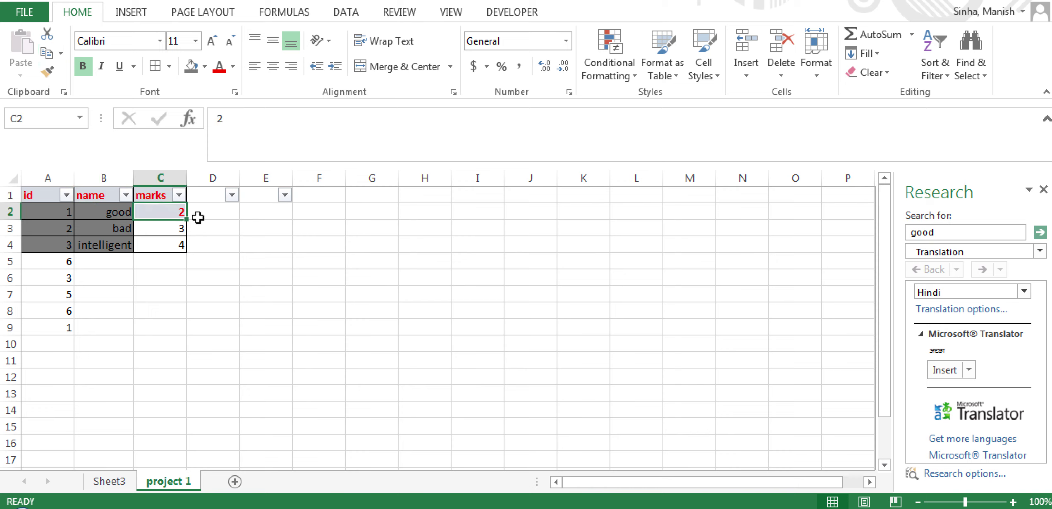
click(226, 238)
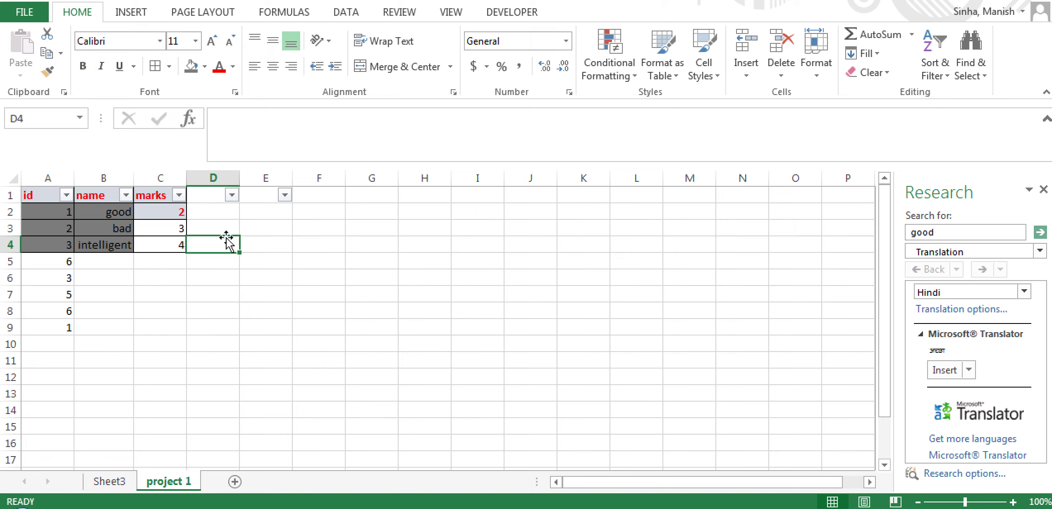